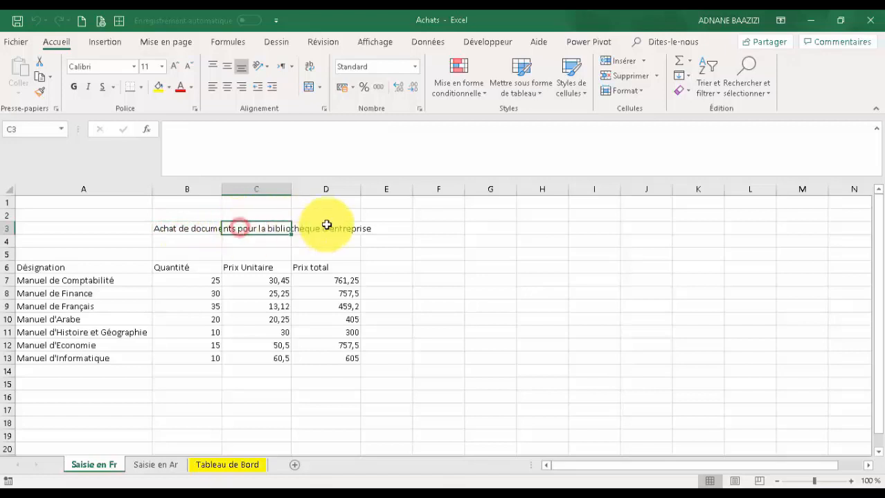
Step: Merge and centre cells B2:E4 around the title and align it vertically in the middle
left_click(329, 224)
left_click(368, 227)
left_click(326, 226)
left_click(225, 230)
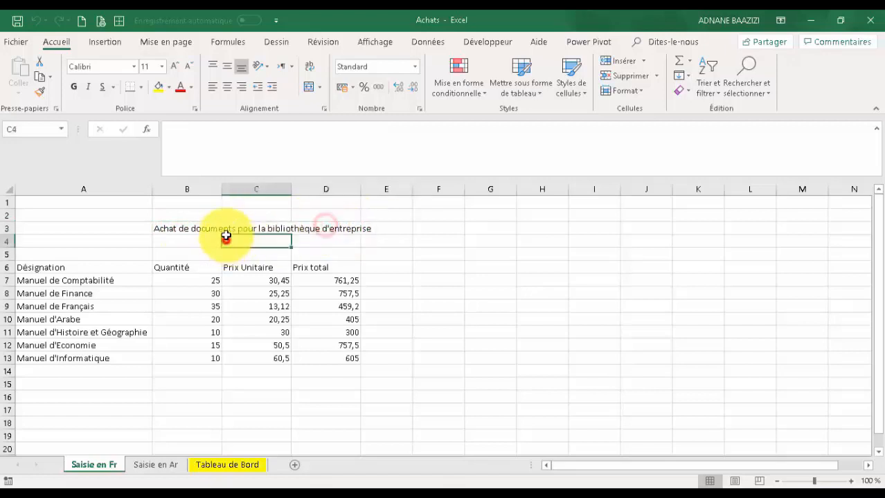
left_click_drag(154, 214, 390, 239)
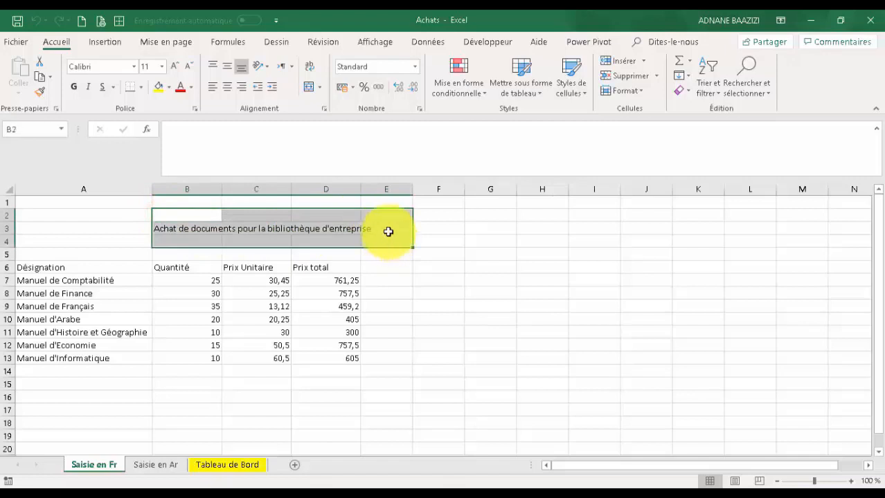
left_click(320, 88)
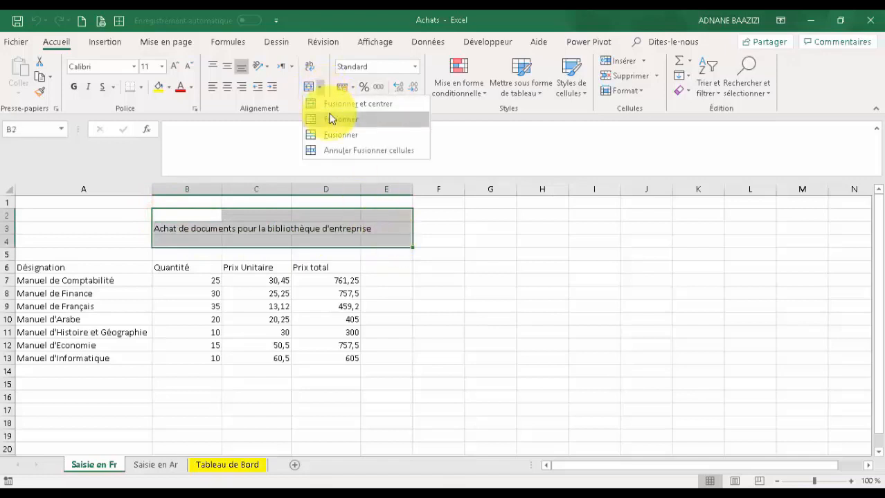
left_click(327, 104)
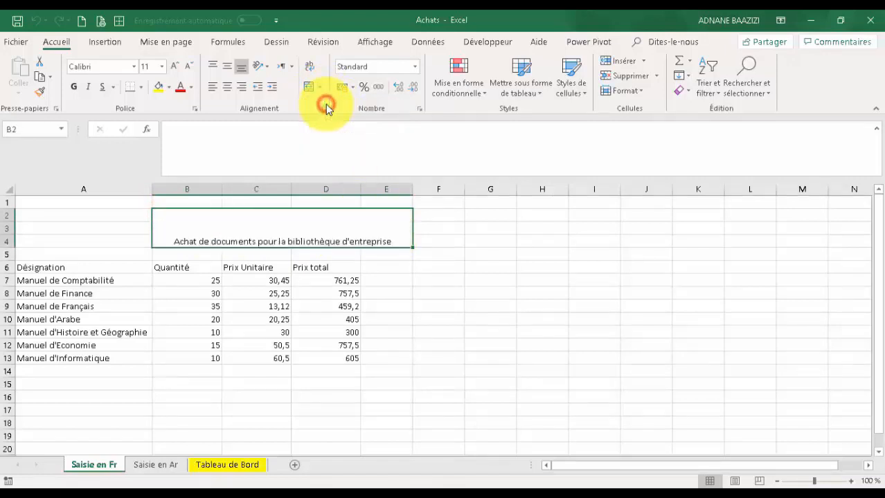
left_click(229, 66)
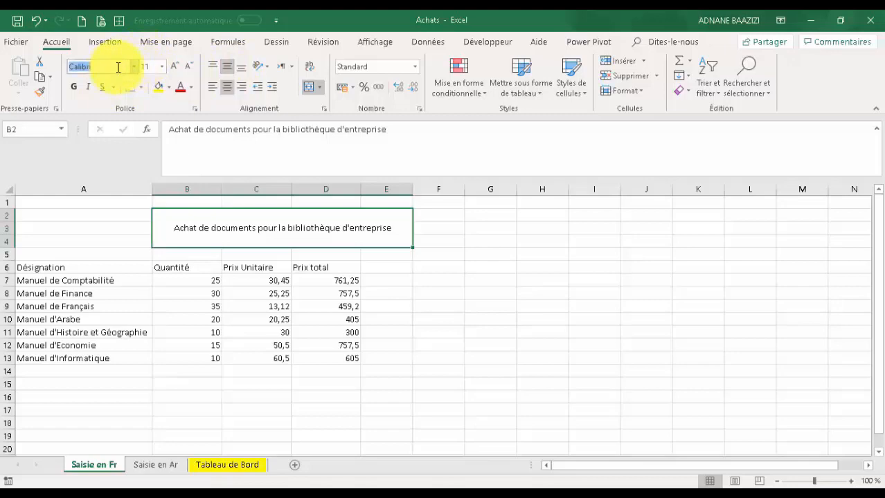
Step: Format the title text in the Harrington font, size 16, bold
left_click(134, 66)
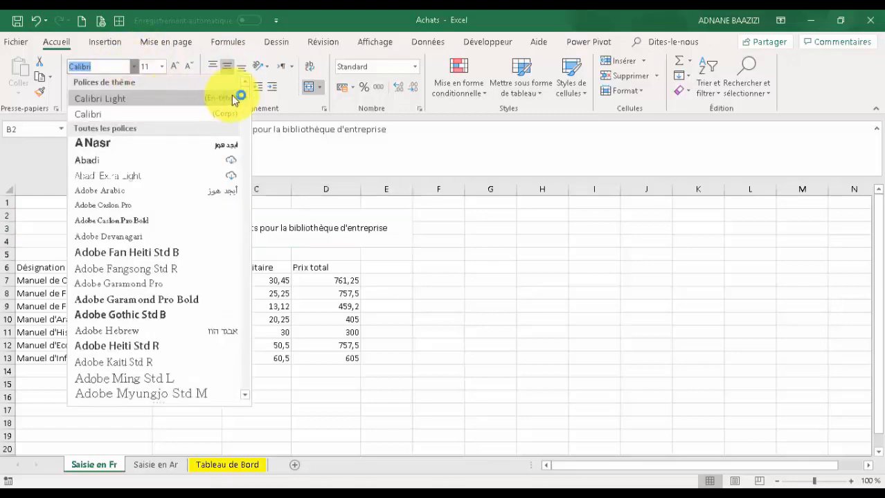
scroll(248, 197, "down", 20)
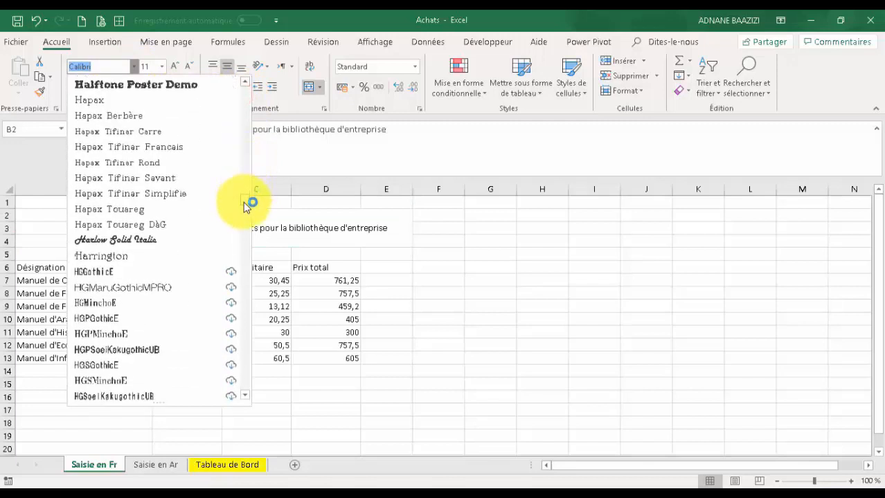
scroll(248, 206, "down", 1)
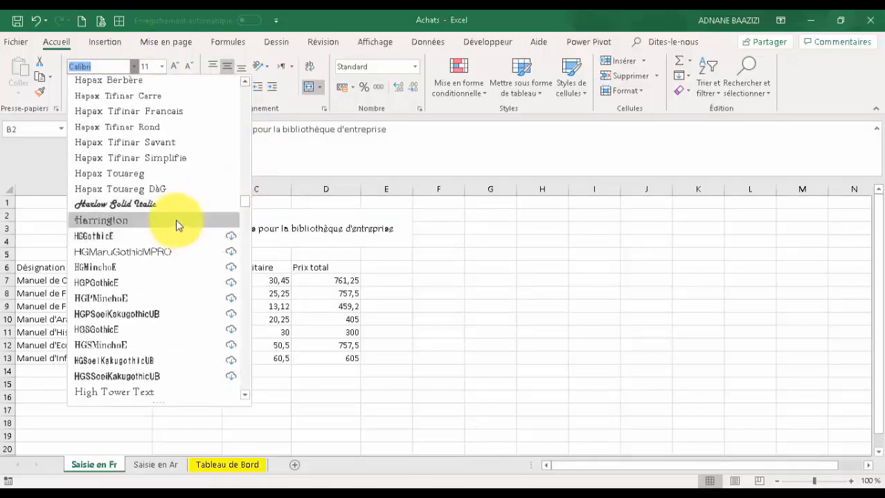
left_click(173, 218)
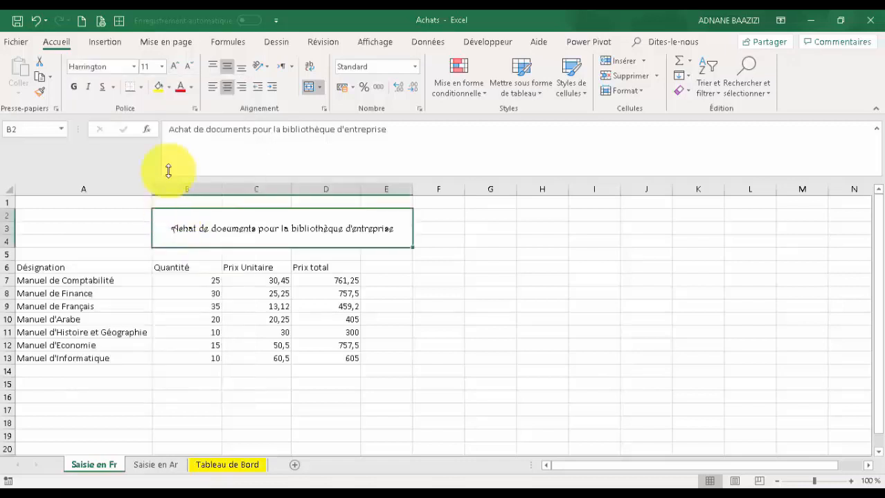
left_click(162, 67)
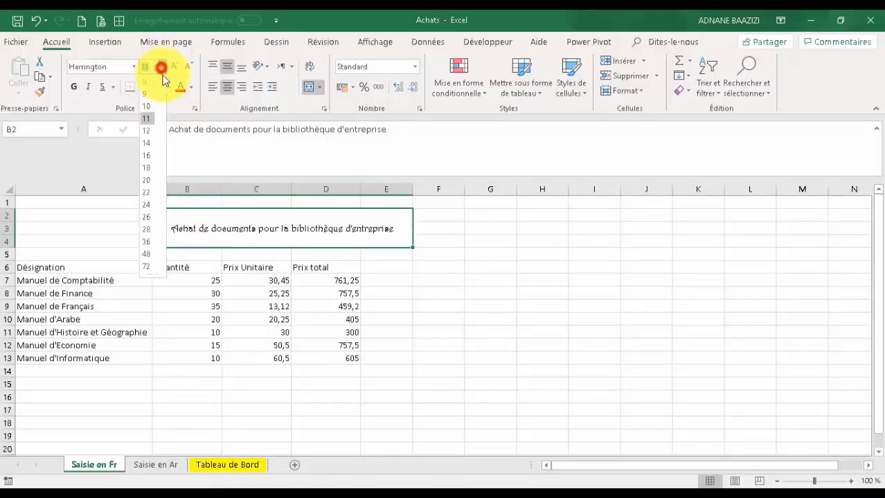
left_click(153, 158)
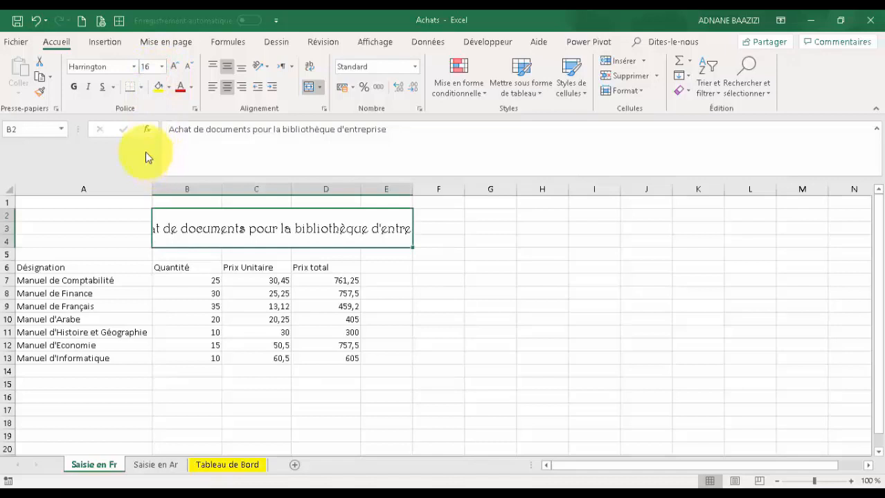
left_click(73, 88)
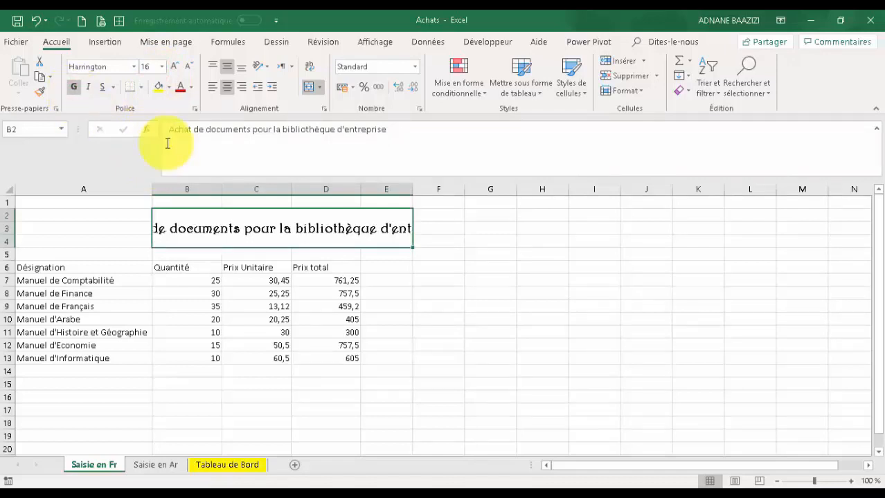
Step: Fill the merged title cell with light orange and colour its text blue
left_click(168, 87)
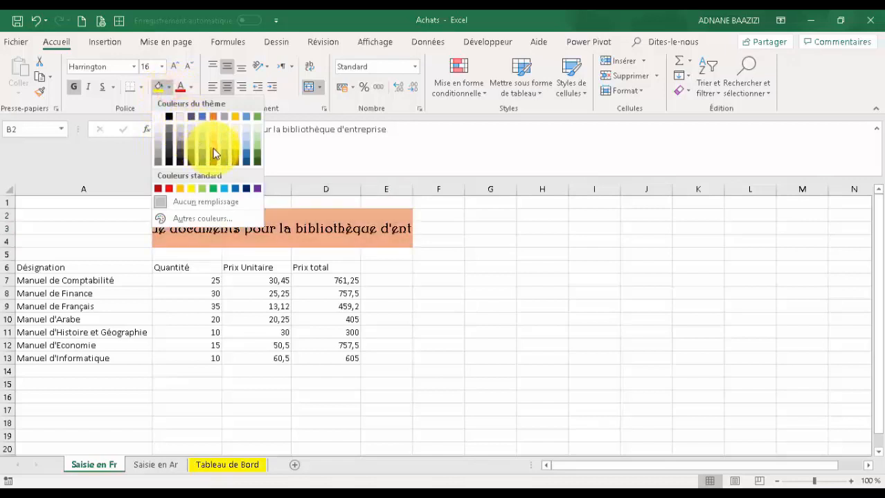
left_click(215, 152)
left_click(191, 87)
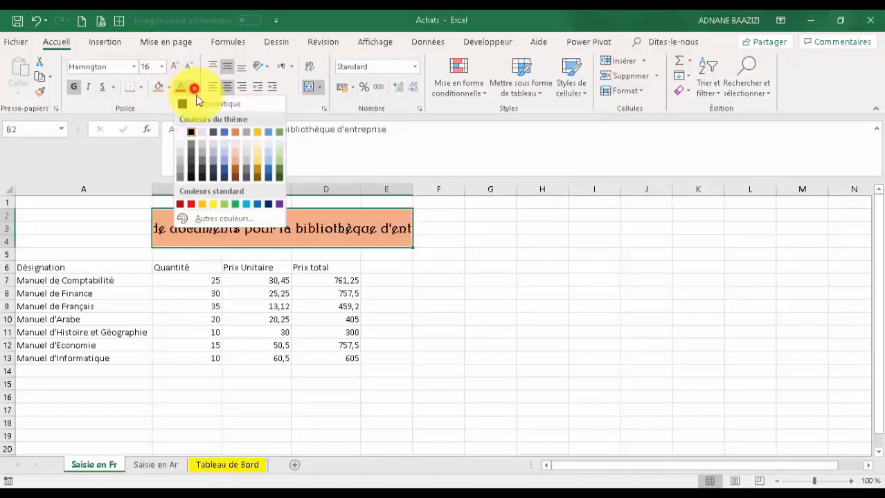
left_click(224, 132)
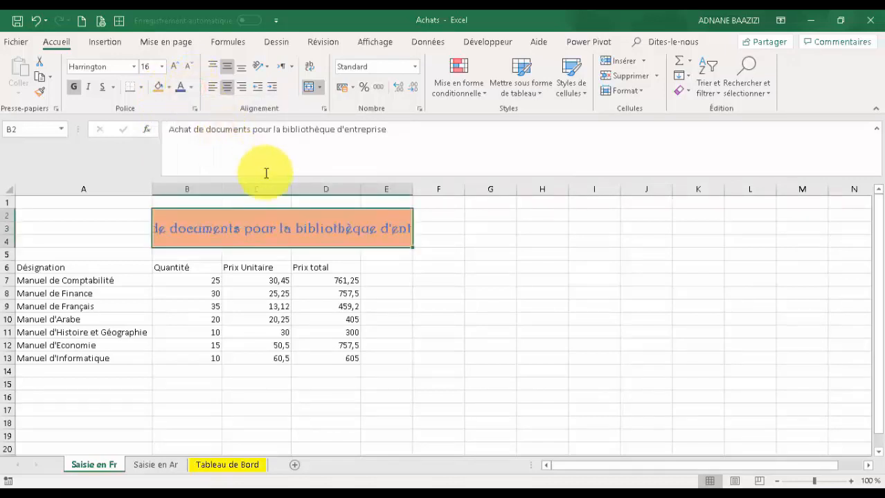
Step: Wrap the title text inside its merged cell
left_click(310, 68)
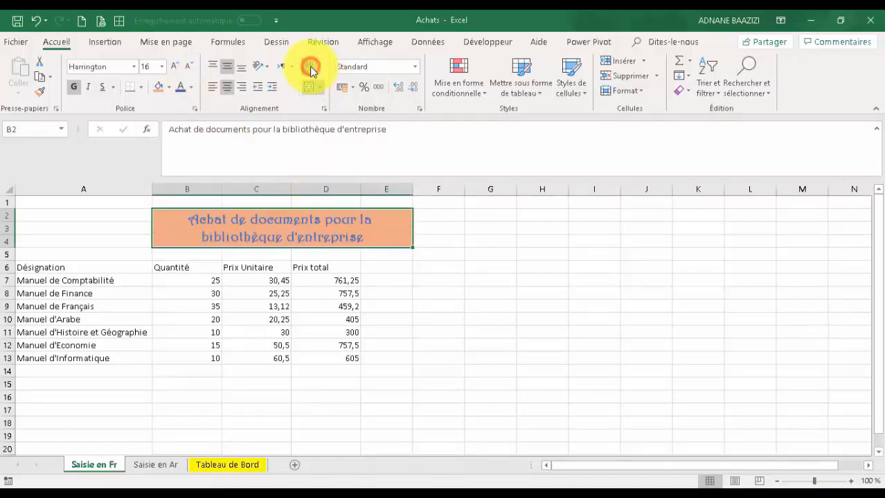
left_click(309, 69)
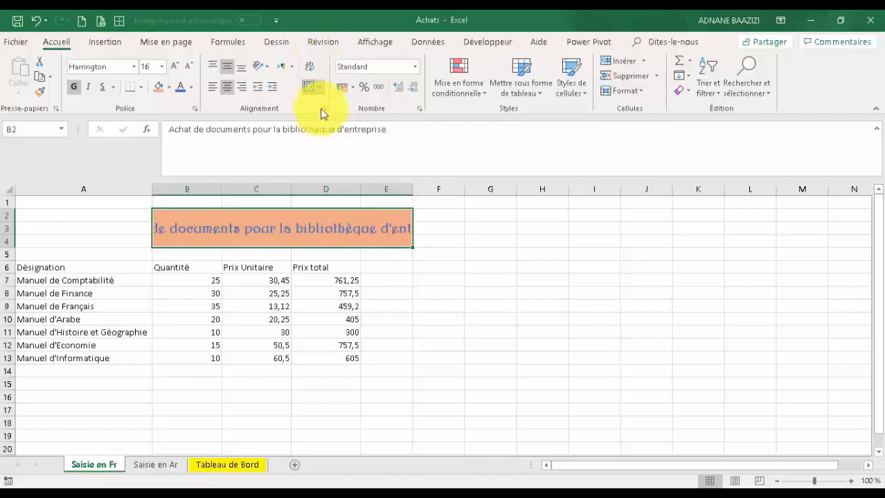
left_click(307, 67)
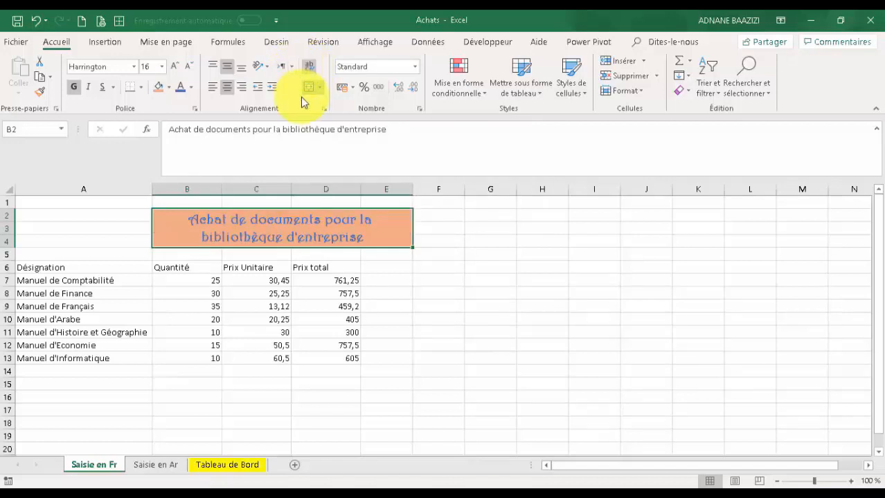
Step: Surround the title cell with a gold double-line outline border
left_click(141, 90)
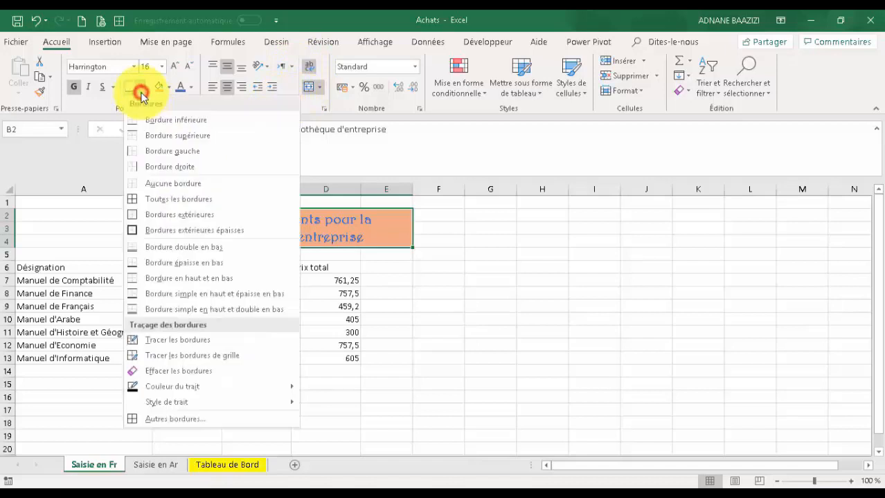
left_click(215, 419)
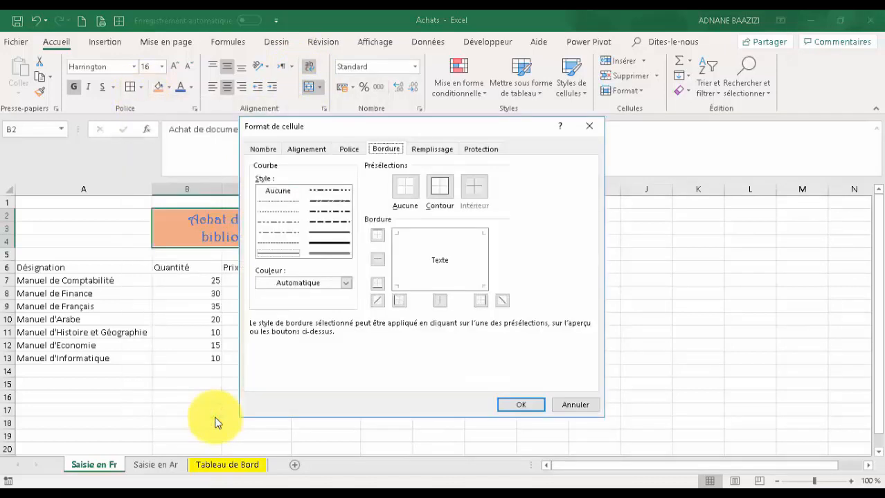
left_click(321, 255)
left_click(439, 187)
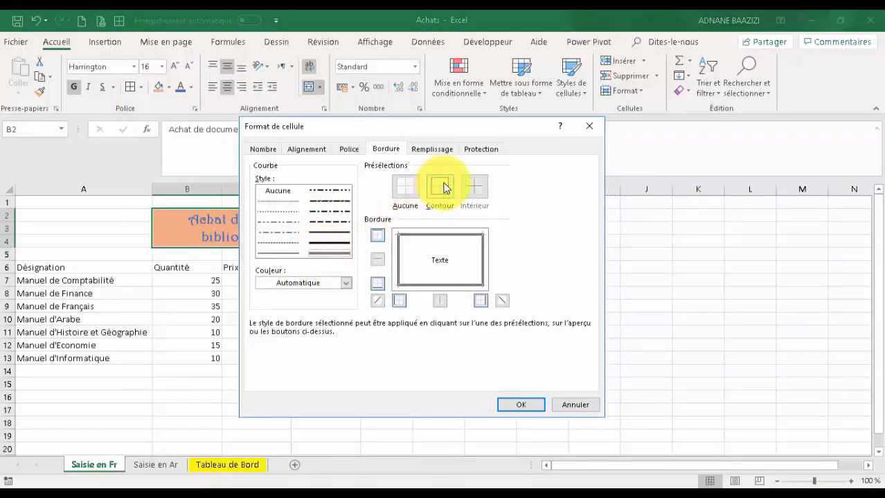
left_click(345, 283)
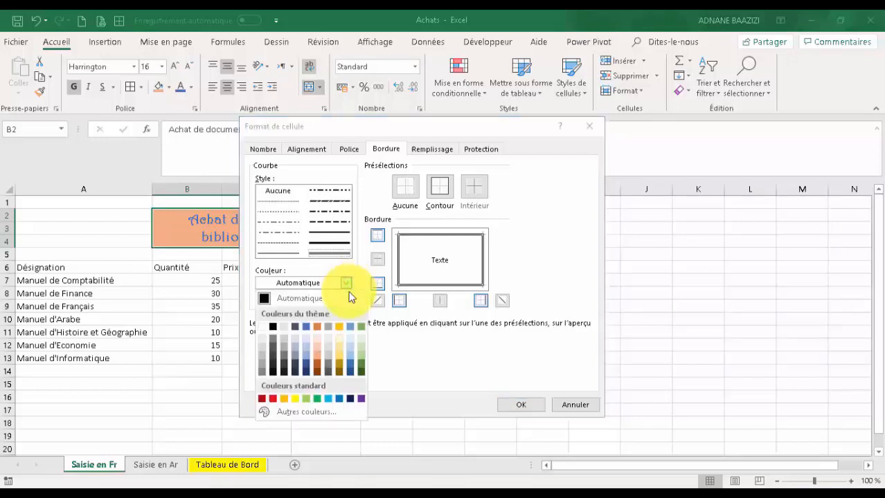
left_click(340, 326)
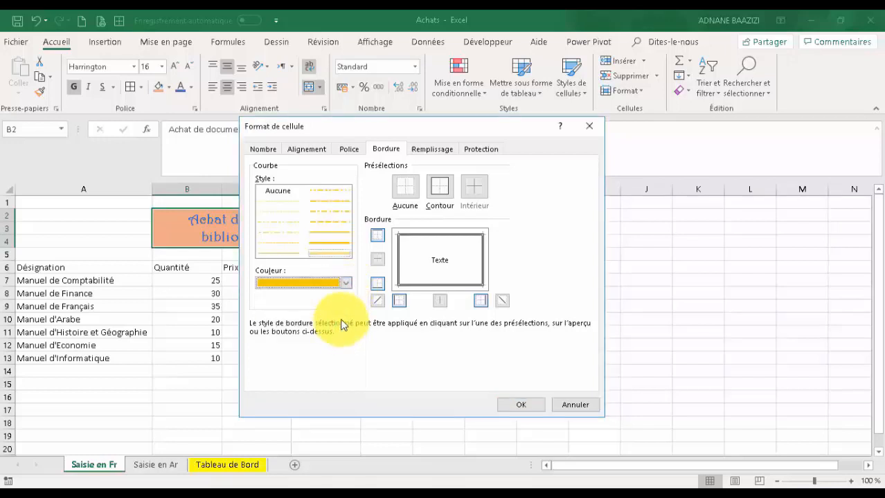
left_click(440, 184)
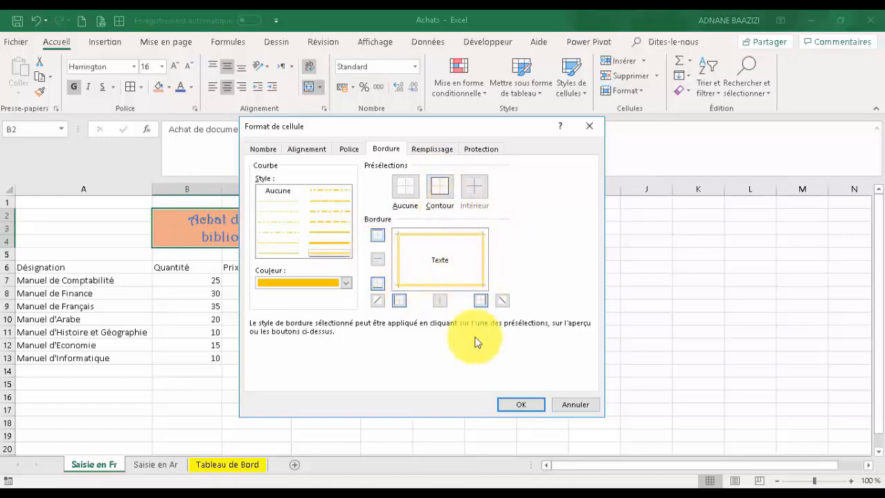
left_click(519, 406)
left_click(505, 401)
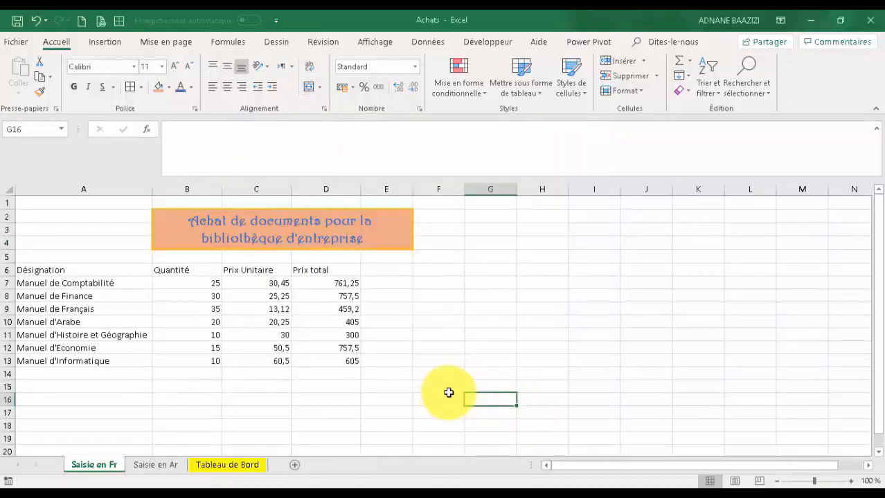
Step: Format the range A6:D13 as a table with headers, using the light blue style from the second row of medium styles
left_click_drag(59, 270, 342, 375)
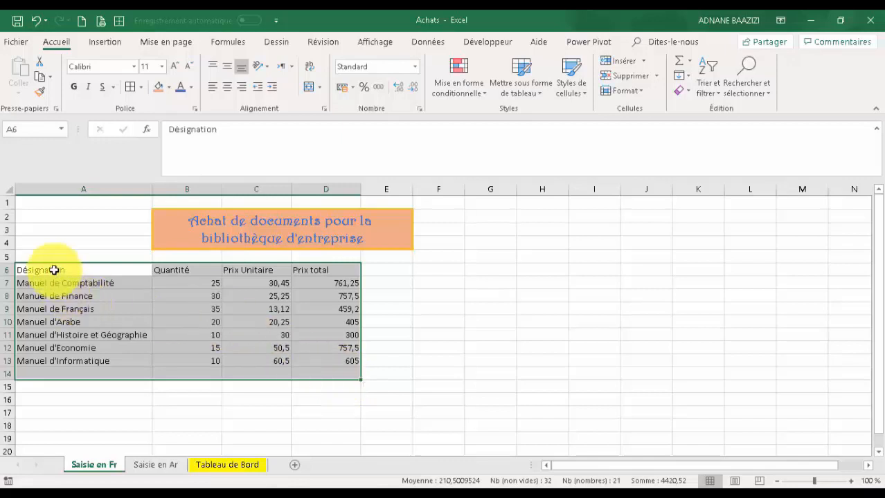
left_click_drag(54, 270, 358, 361)
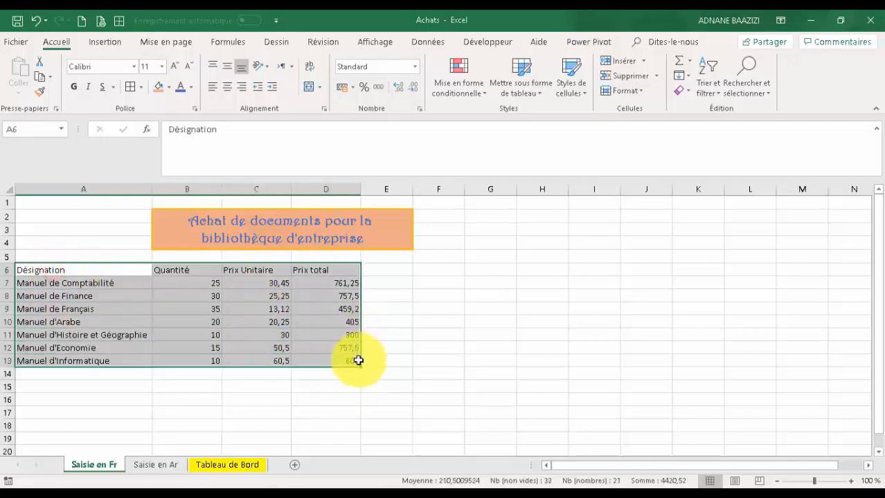
left_click(532, 99)
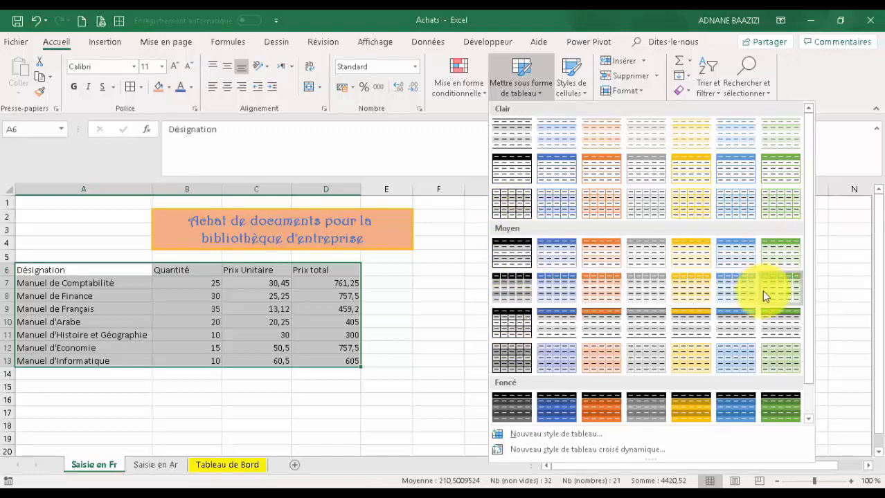
left_click(744, 292)
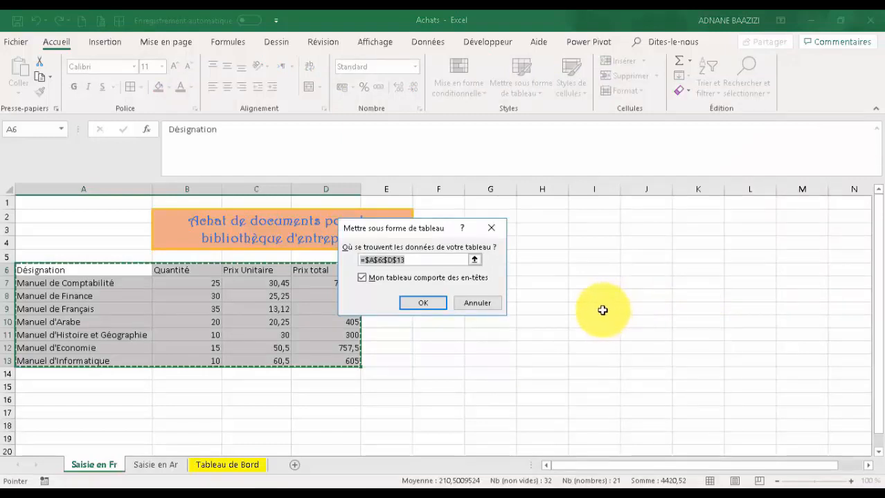
left_click(438, 305)
left_click(502, 355)
left_click(503, 356)
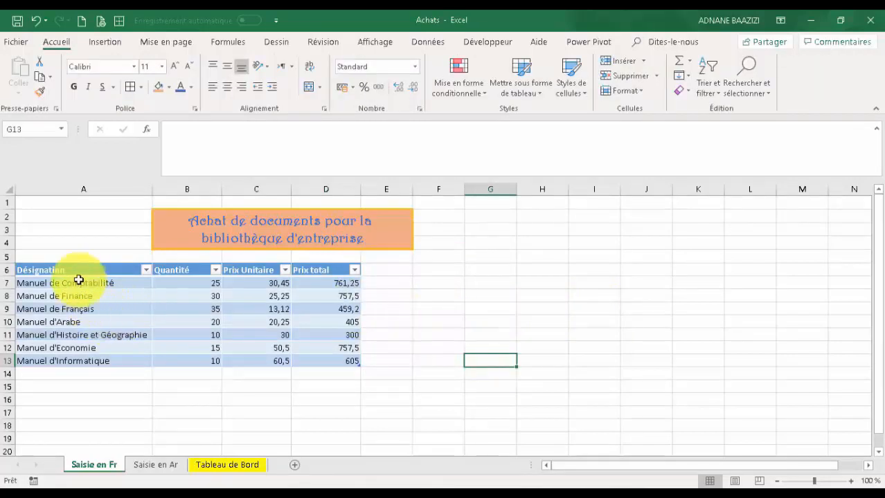
Step: Inspect the filter options of the Prix total column without applying a filter
left_click_drag(71, 268, 323, 359)
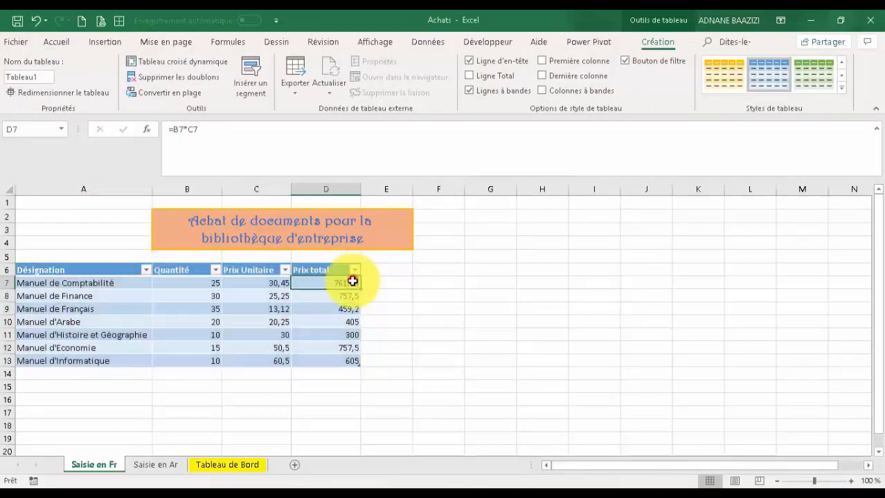
left_click(352, 281)
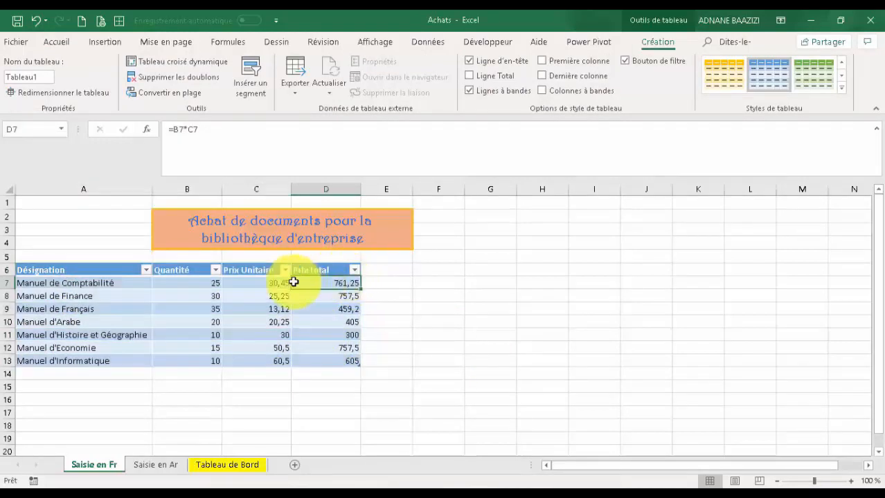
left_click_drag(109, 263, 345, 279)
left_click(353, 270)
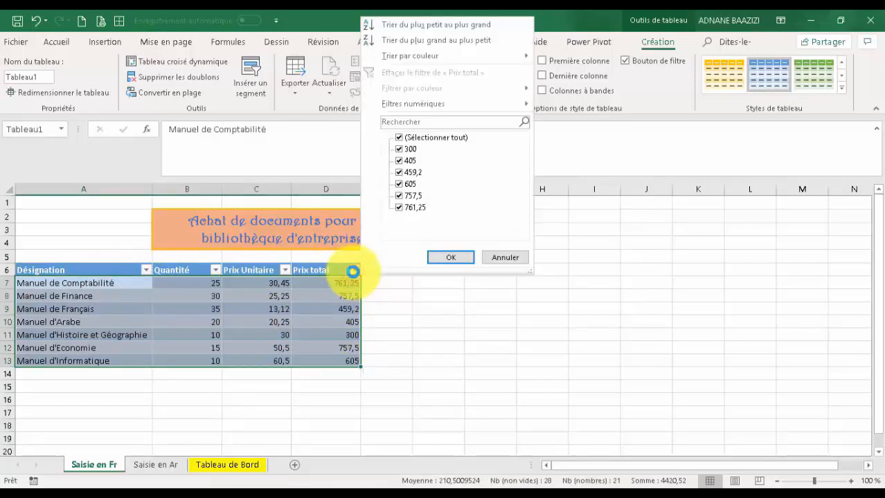
left_click(399, 138)
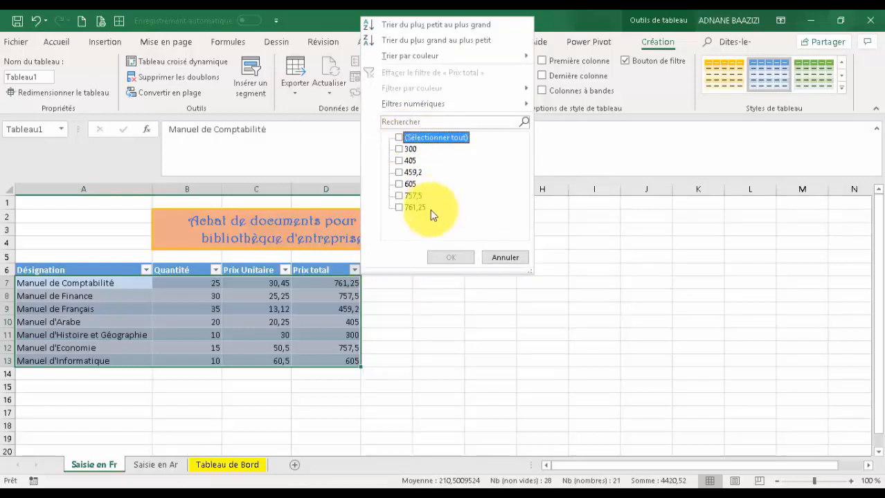
left_click(488, 255)
left_click(332, 296)
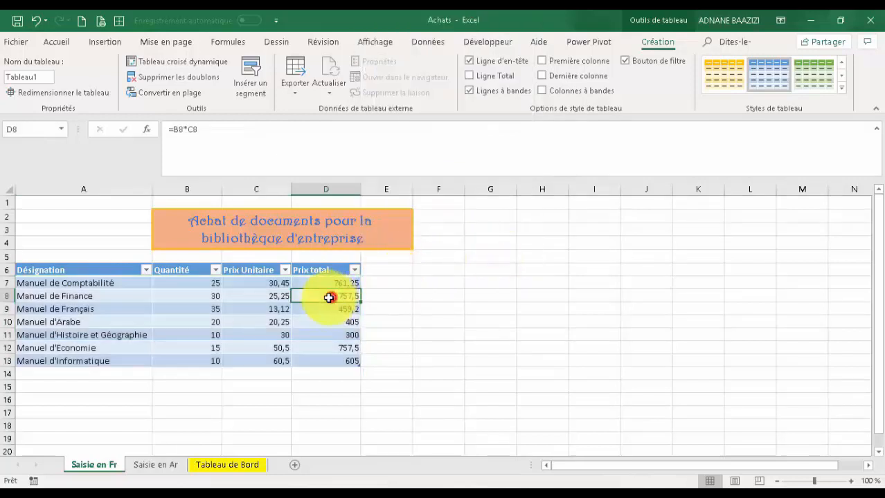
Step: Remove the filter buttons from the table's header row A6:D6
left_click_drag(71, 270, 339, 270)
left_click(56, 41)
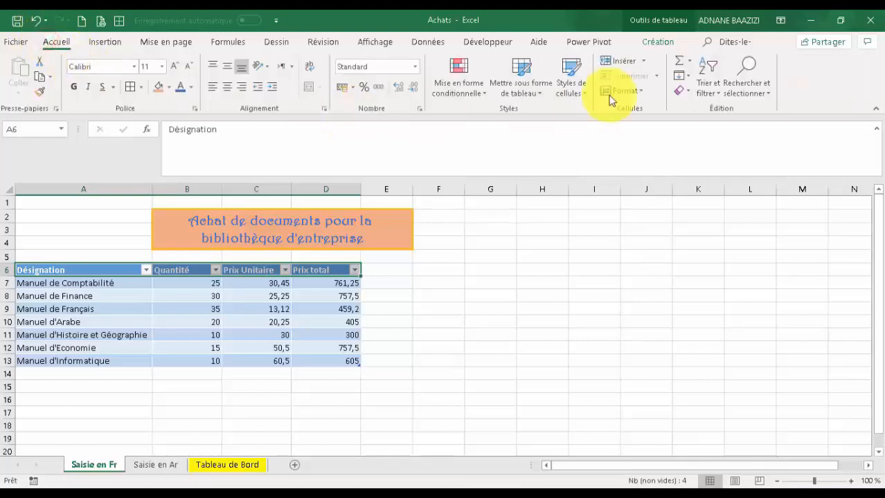
left_click(712, 83)
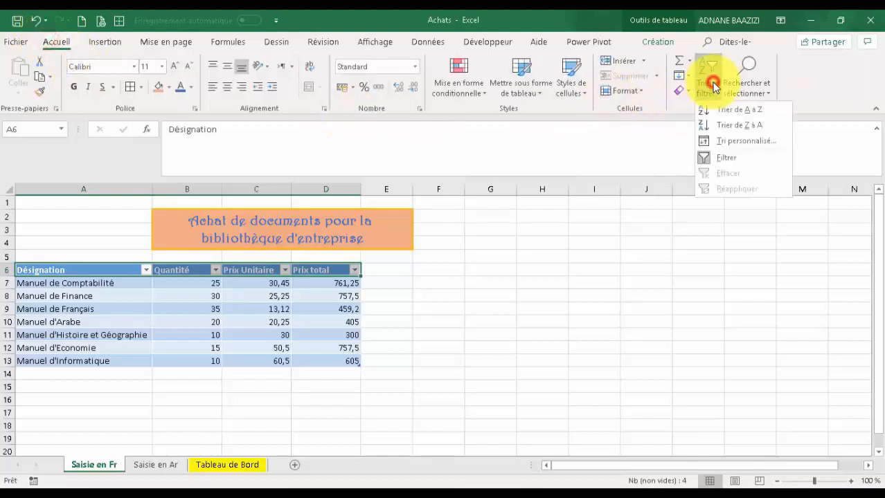
left_click(710, 158)
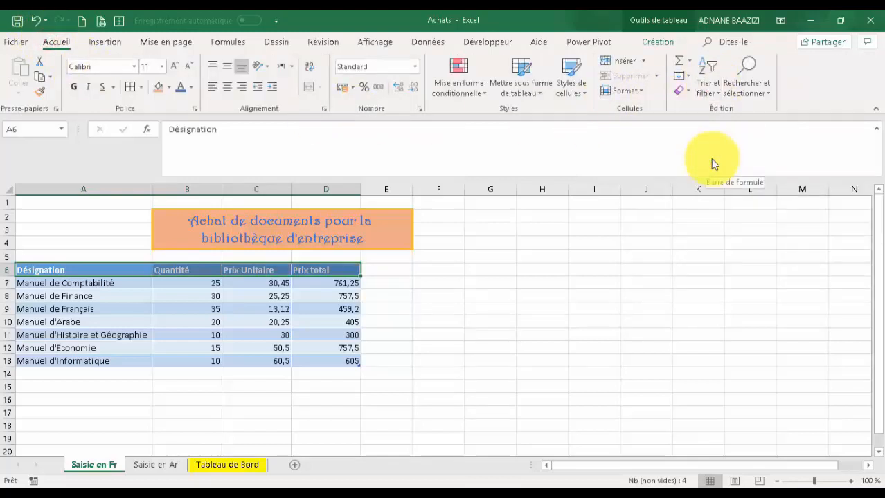
left_click(563, 326)
Step: Turn filtering back on for the table A6:D13, then switch it off again
left_click_drag(38, 270, 325, 362)
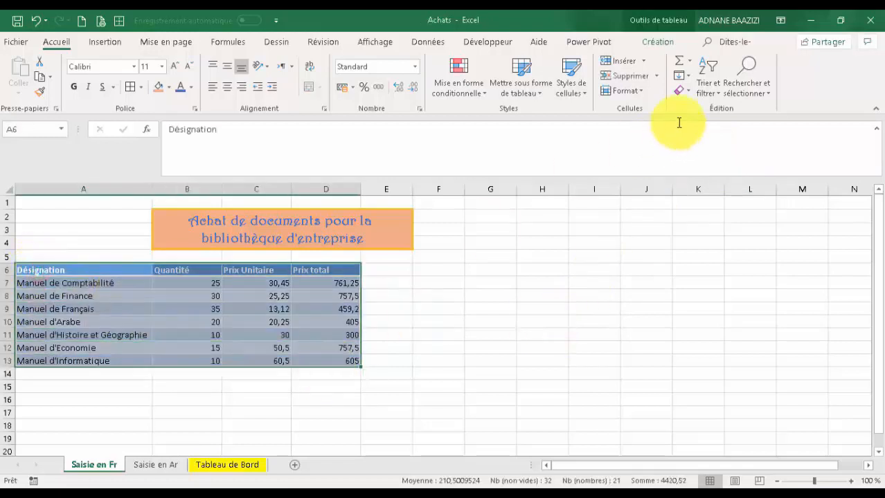
left_click(711, 85)
left_click(720, 159)
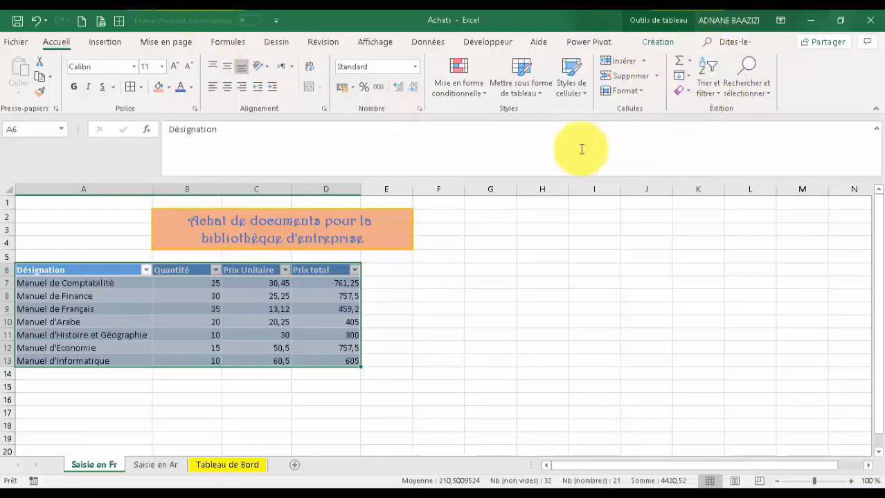
left_click(708, 90)
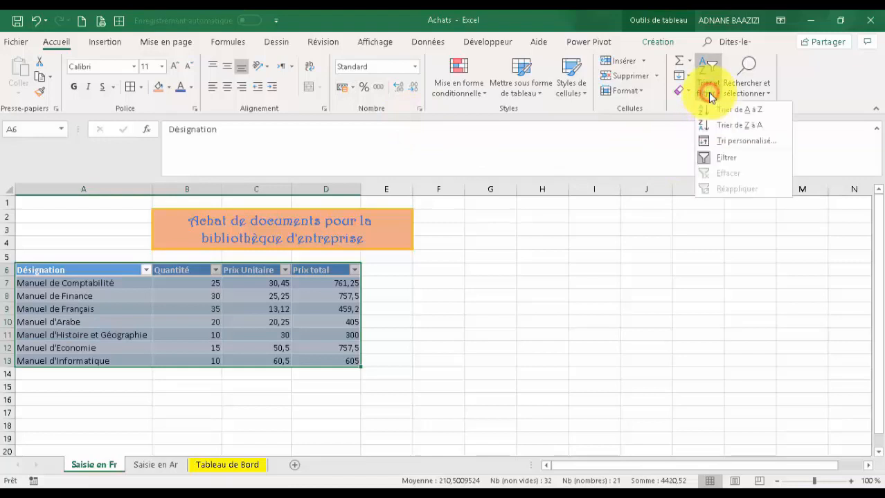
left_click(725, 158)
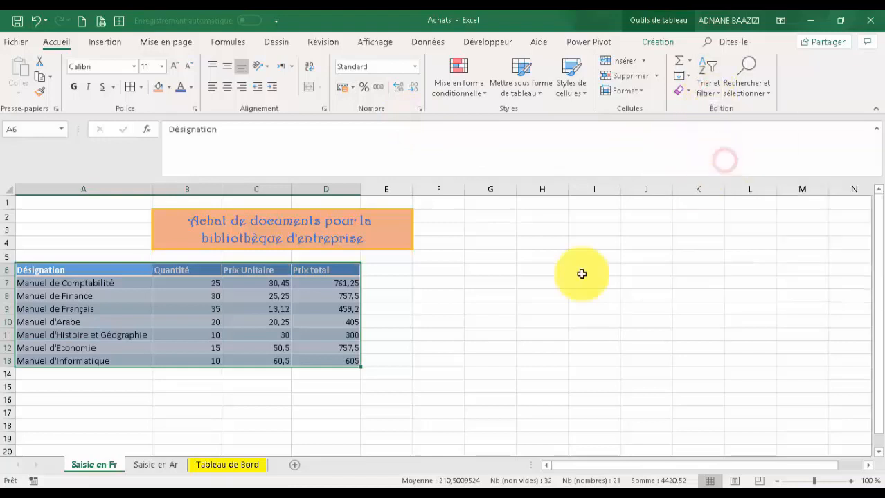
left_click(503, 360)
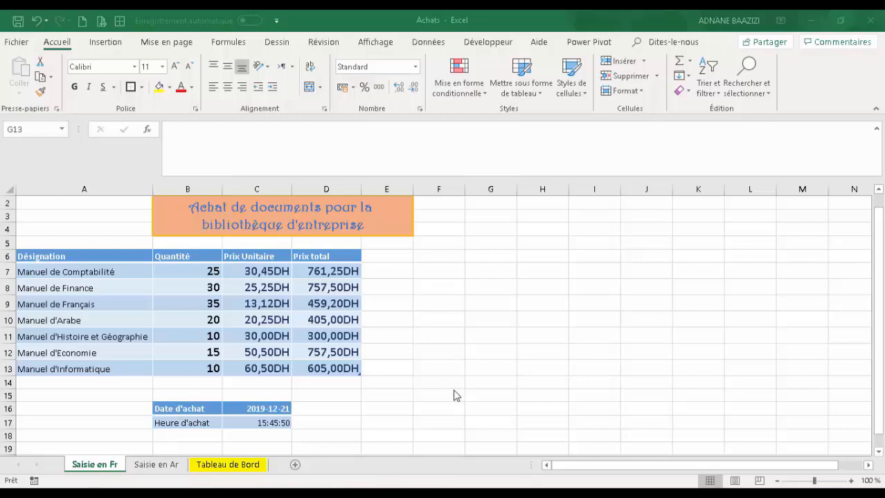
Step: Apply the Titre 1 cell style to the merged title cell
left_click(375, 217)
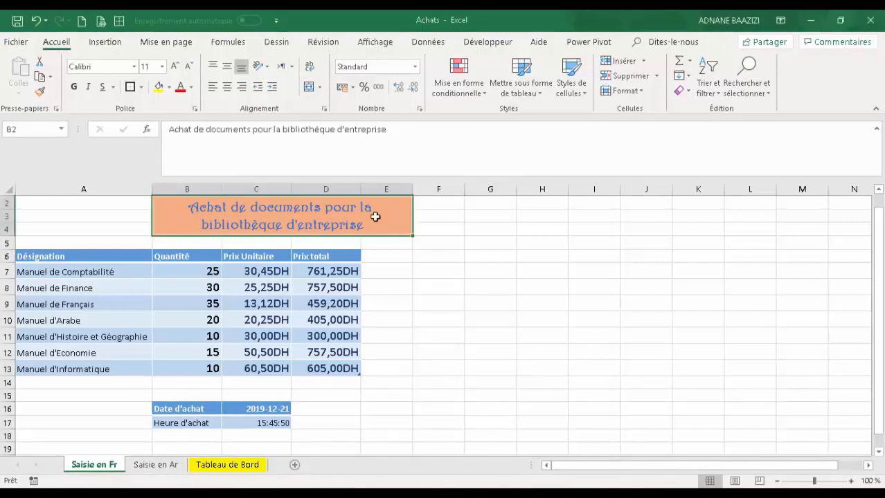
left_click(566, 97)
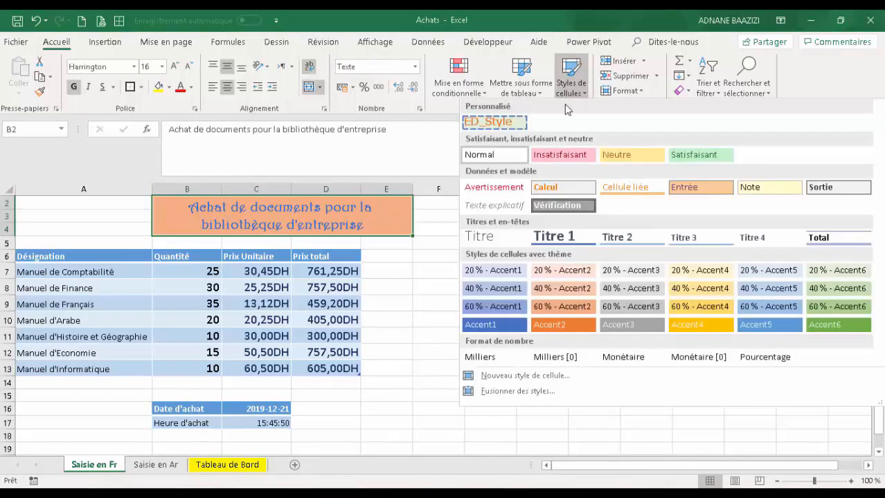
left_click(554, 237)
left_click(474, 329)
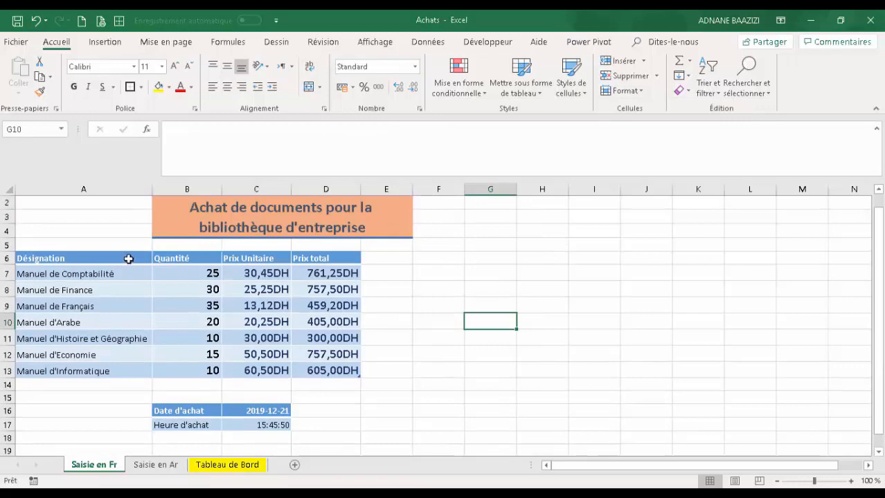
Step: Preview medium table styles on A6:D13 and inspect the options for the style "Bleu, Style de tableau moyen 9"
left_click_drag(66, 261, 354, 372)
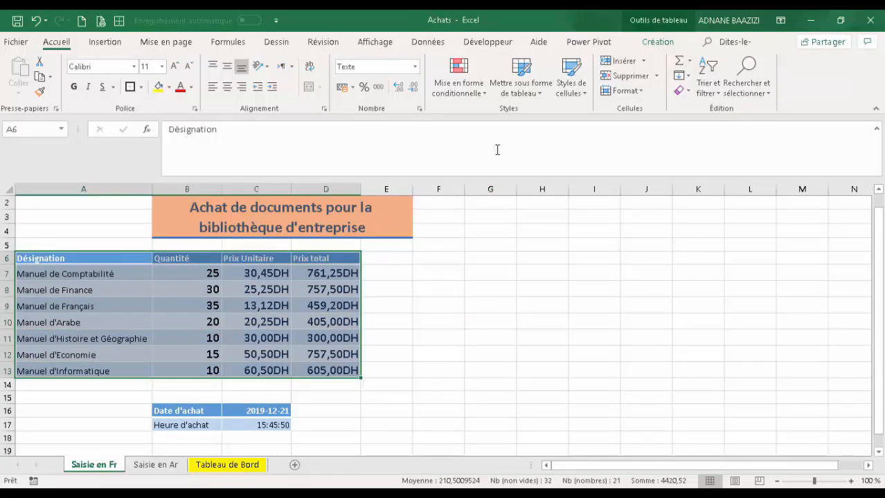
left_click(520, 86)
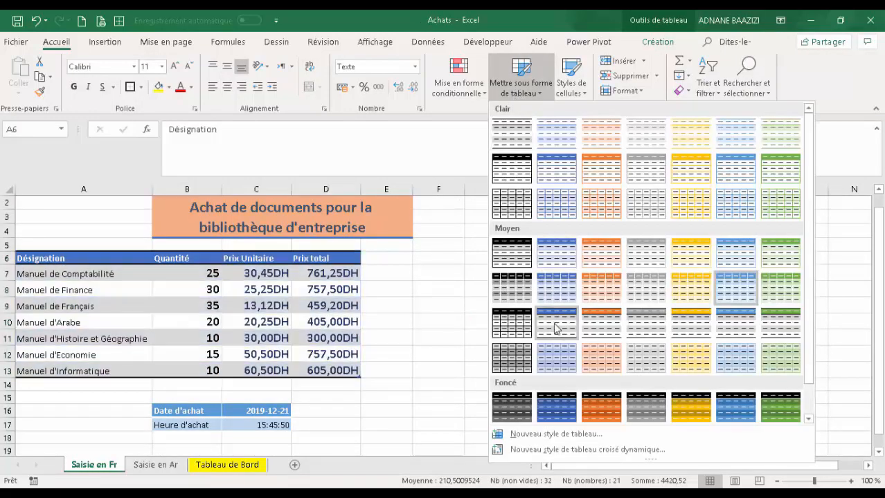
left_click(555, 327)
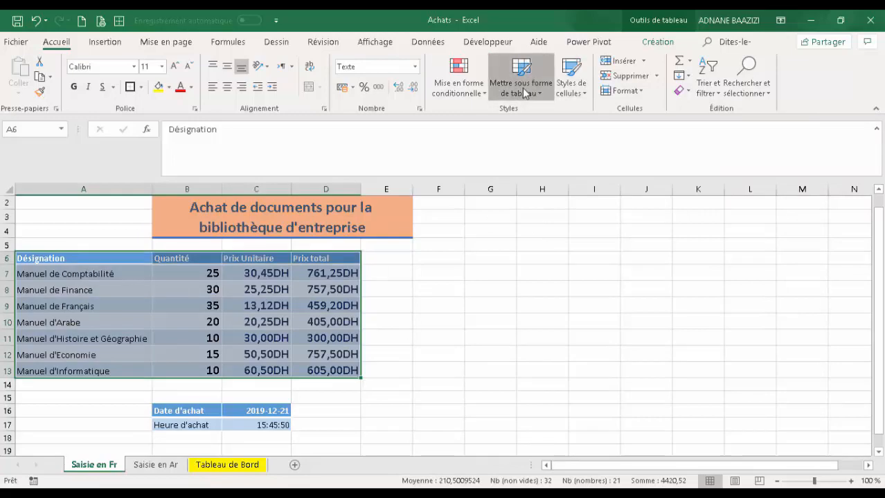
left_click(522, 84)
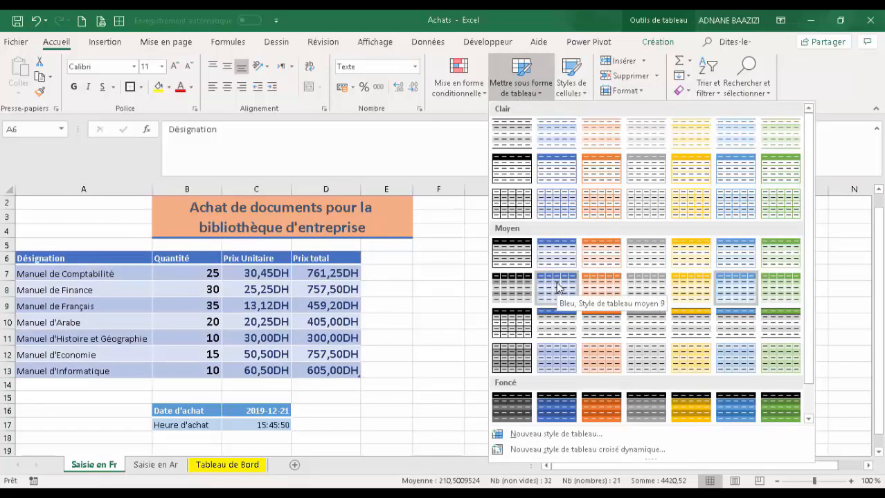
right_click(558, 288)
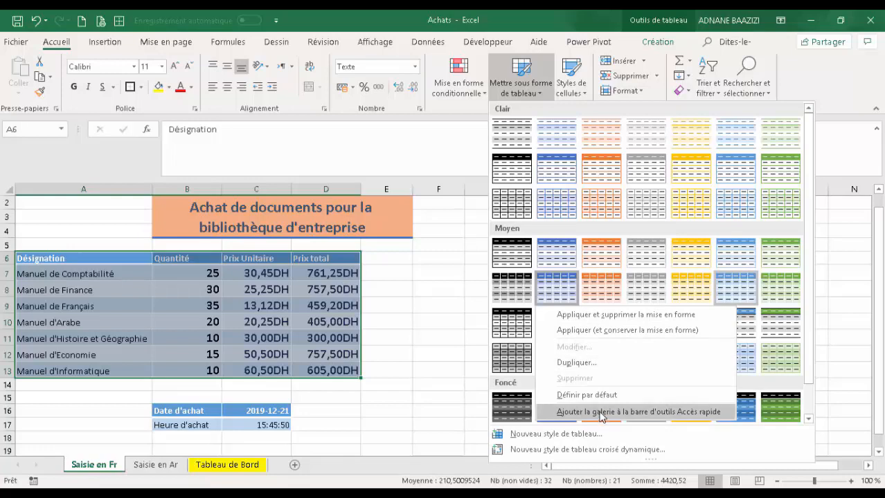
Step: Start a new table style named ED_StyleTAB and set the font style of the whole table element to Gras
left_click(530, 436)
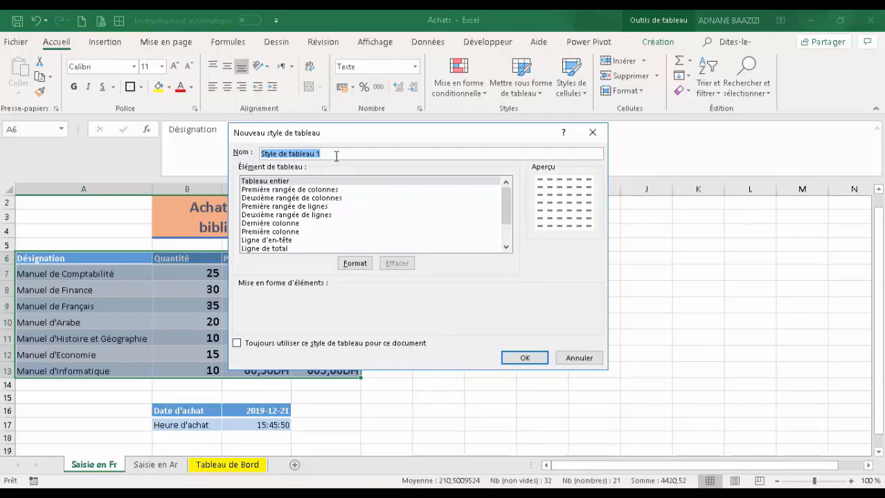
key("BackSpace")
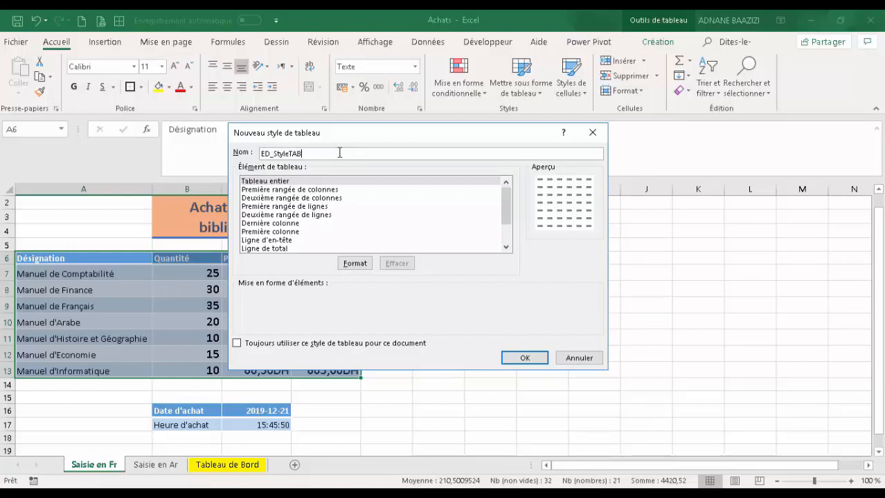
left_click(354, 263)
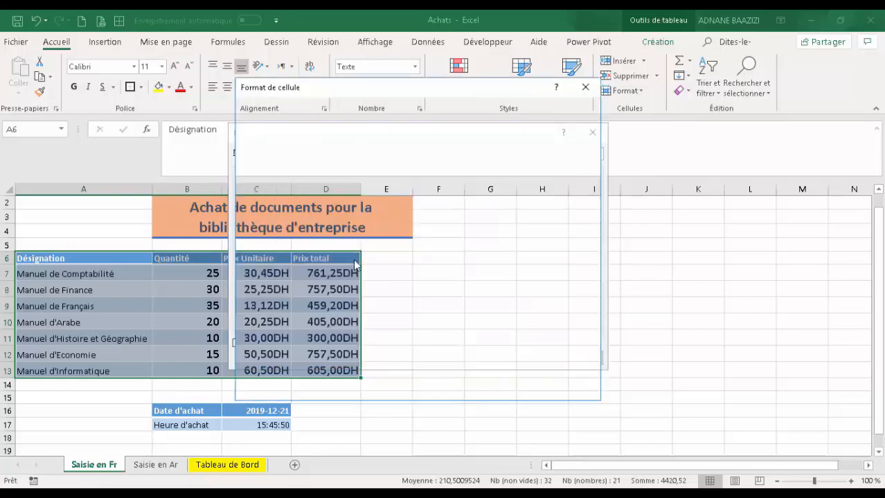
left_click_drag(413, 94, 592, 75)
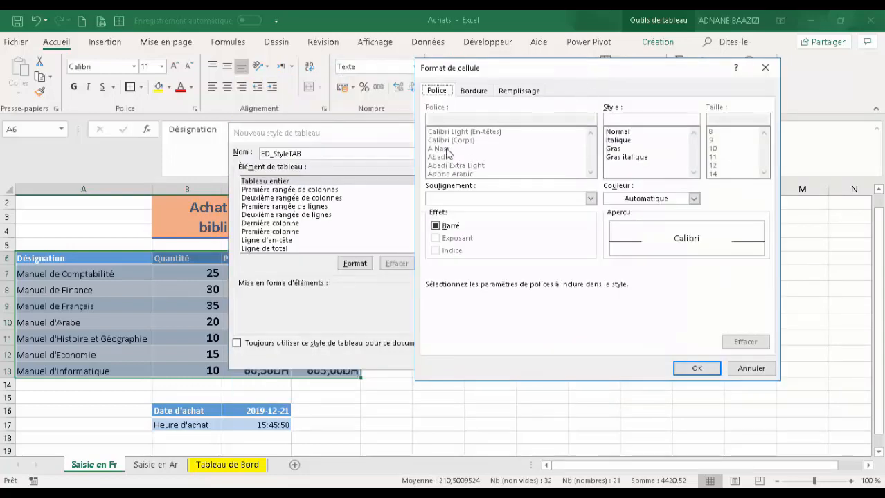
left_click(628, 158)
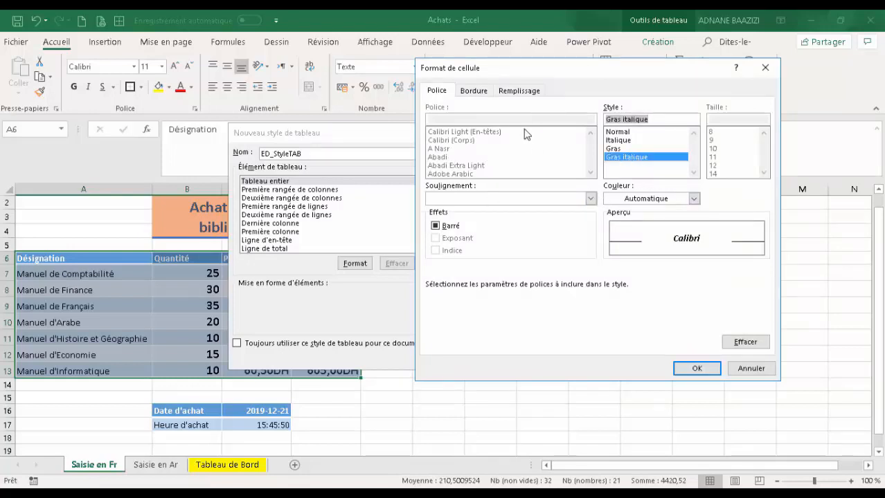
left_click(615, 149)
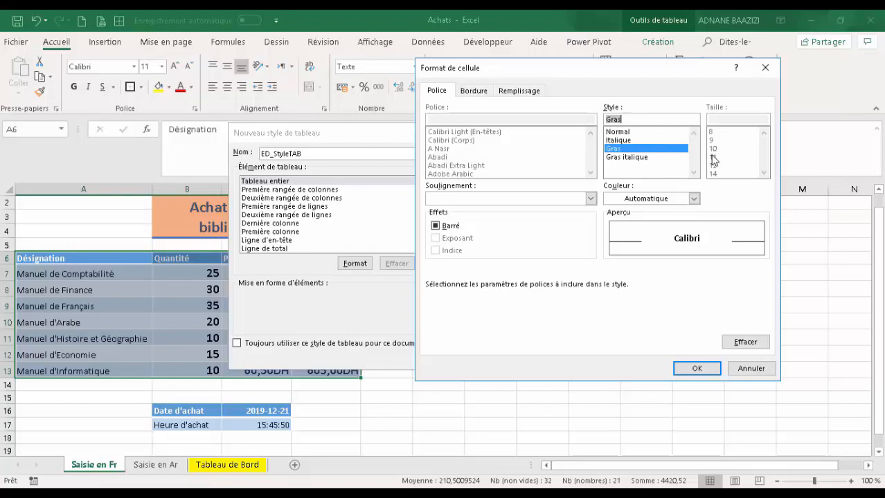
Step: Give the whole table element thick dashed interior borders in the blue theme color
left_click(474, 94)
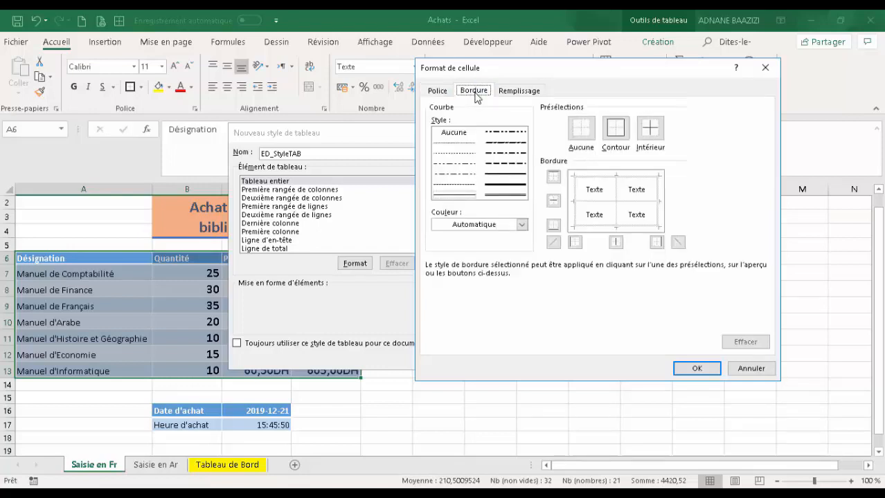
left_click(514, 188)
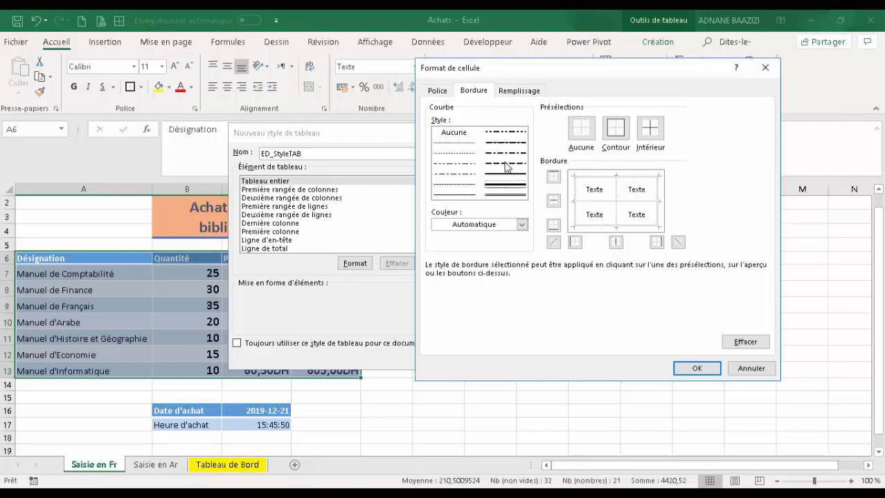
left_click(505, 164)
left_click(651, 128)
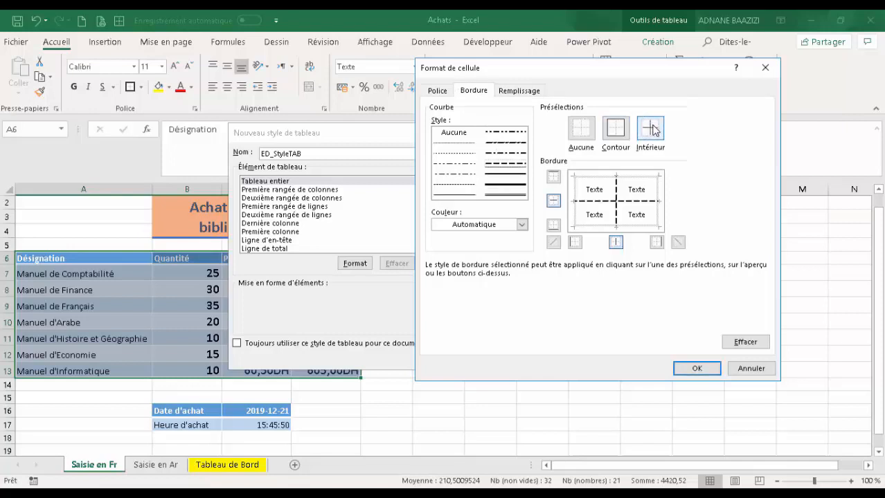
left_click(523, 225)
left_click(474, 275)
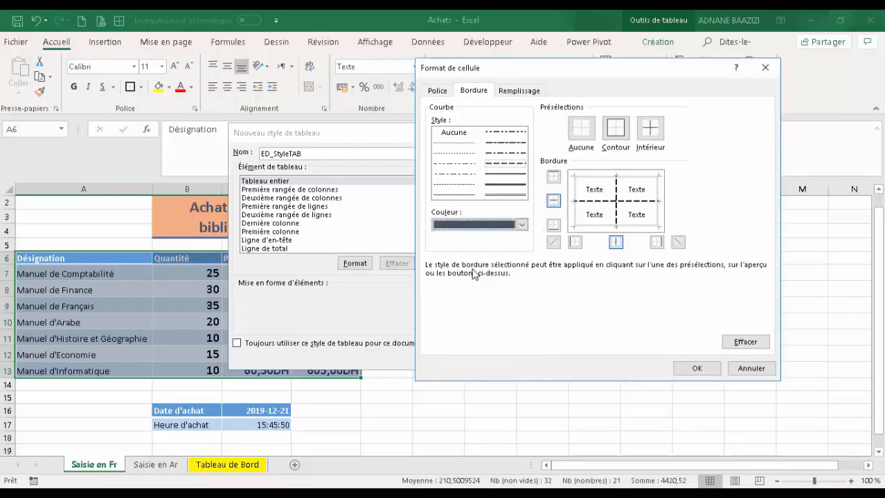
left_click(648, 133)
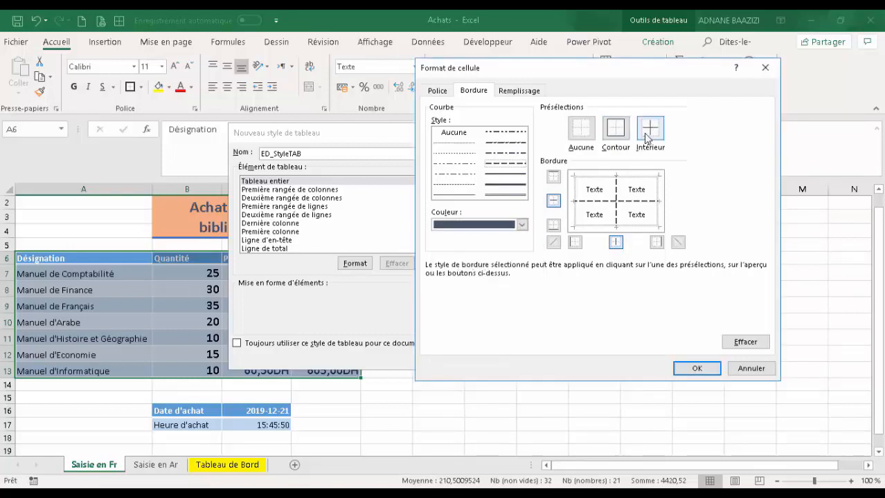
left_click(522, 225)
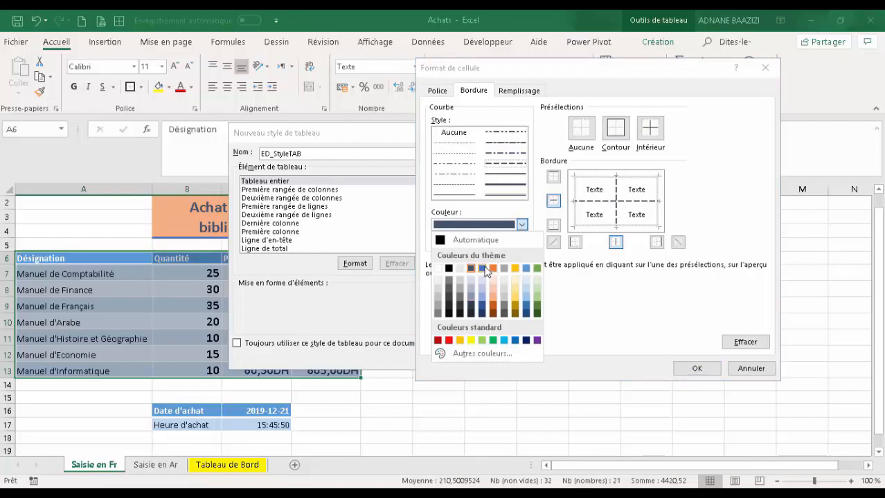
left_click(484, 268)
left_click(650, 132)
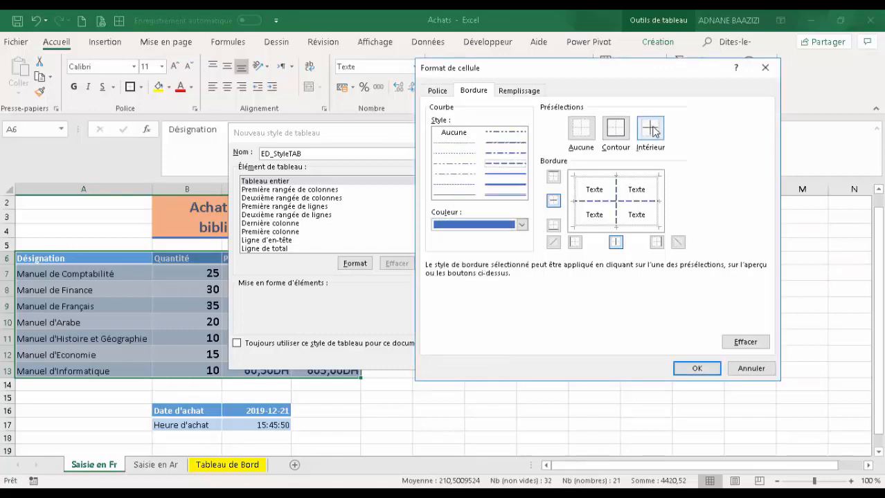
Step: Surround the whole table element with a double-line outline border in the orange theme color
left_click(510, 196)
left_click(615, 129)
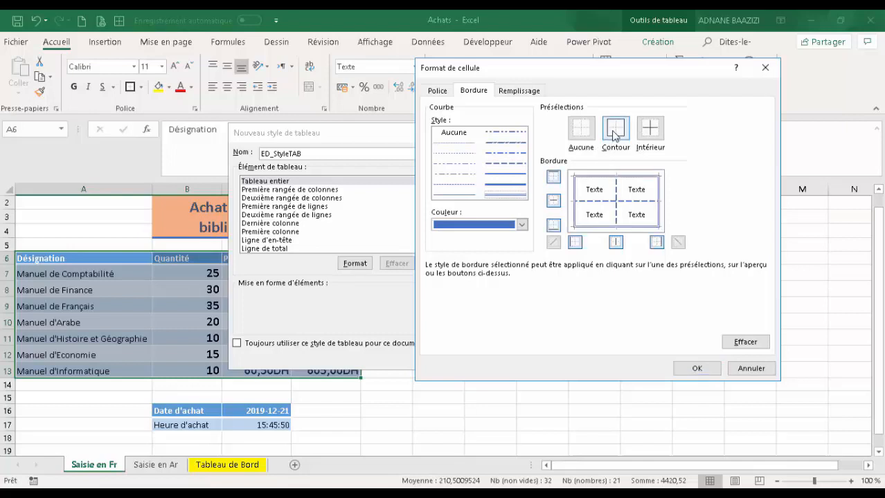
left_click(521, 224)
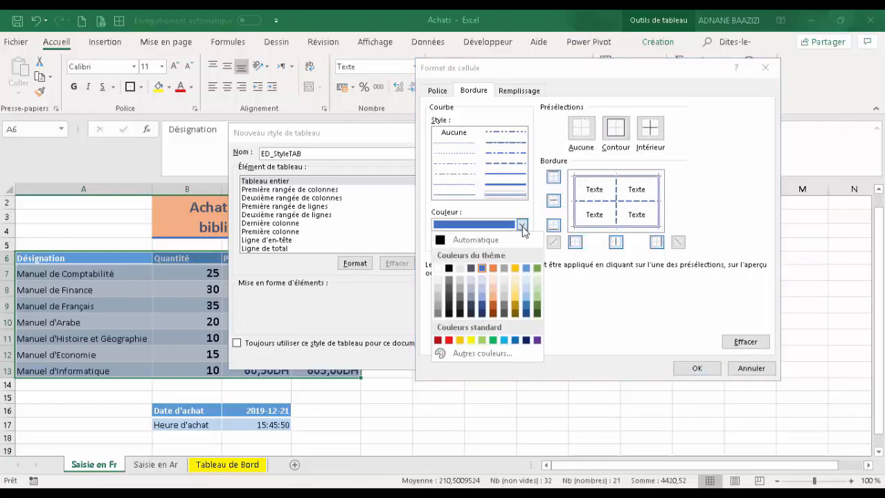
left_click(492, 272)
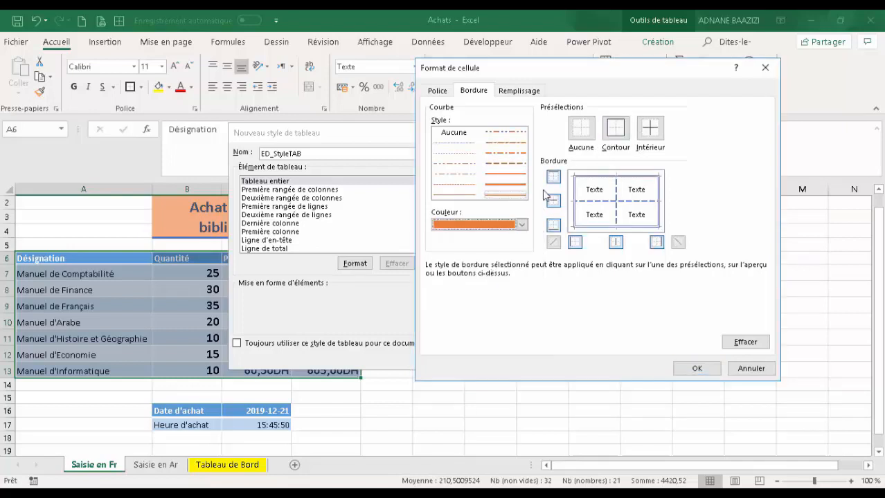
left_click(614, 130)
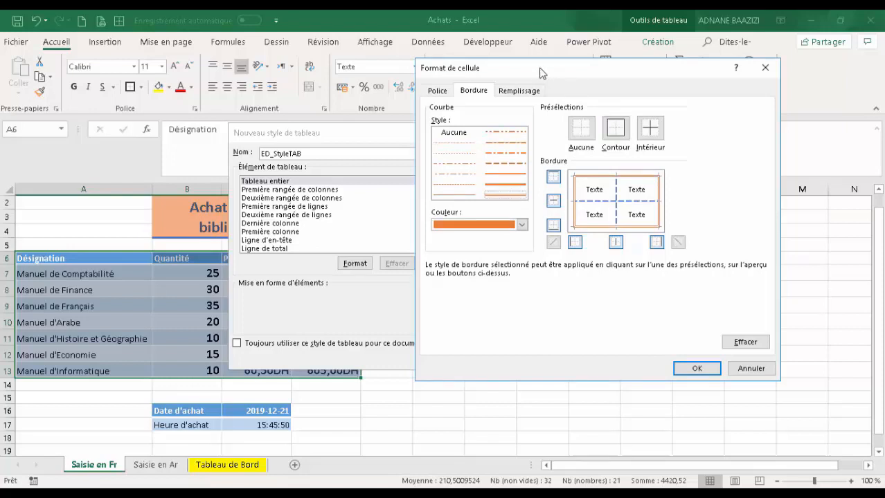
Step: Give the whole table element a light orange background fill and save the ED_StyleTAB table style
left_click(528, 93)
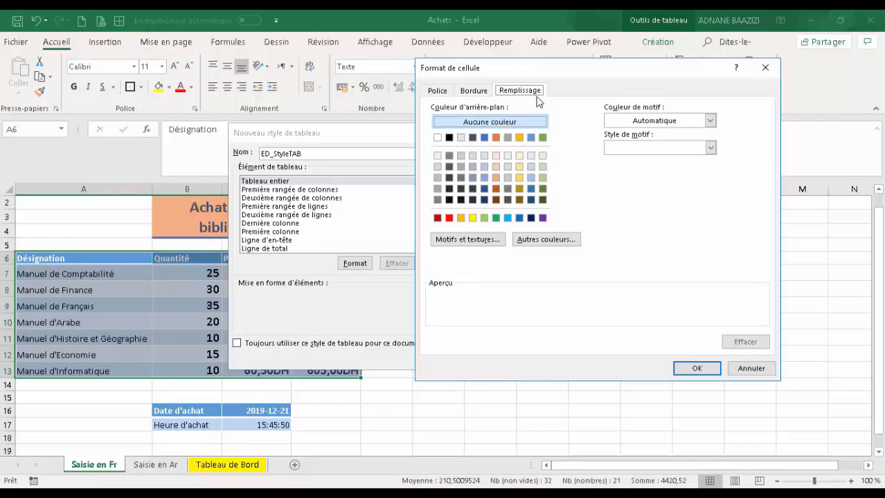
left_click(709, 121)
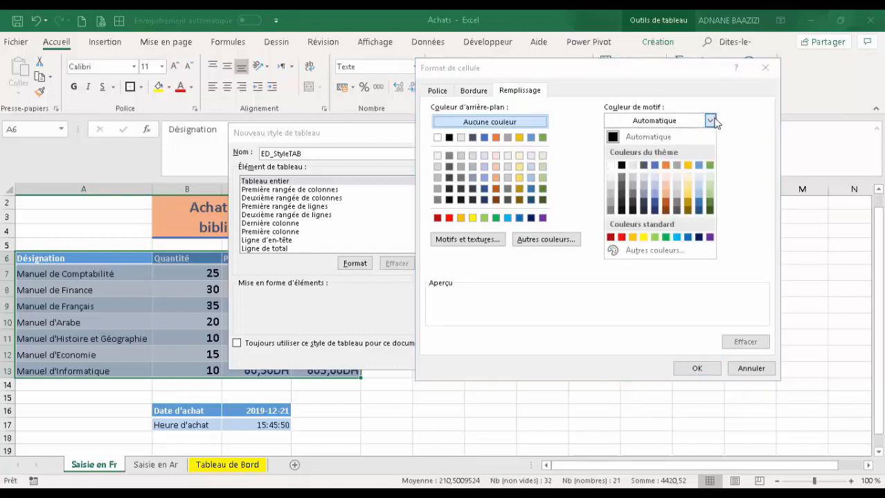
left_click(710, 120)
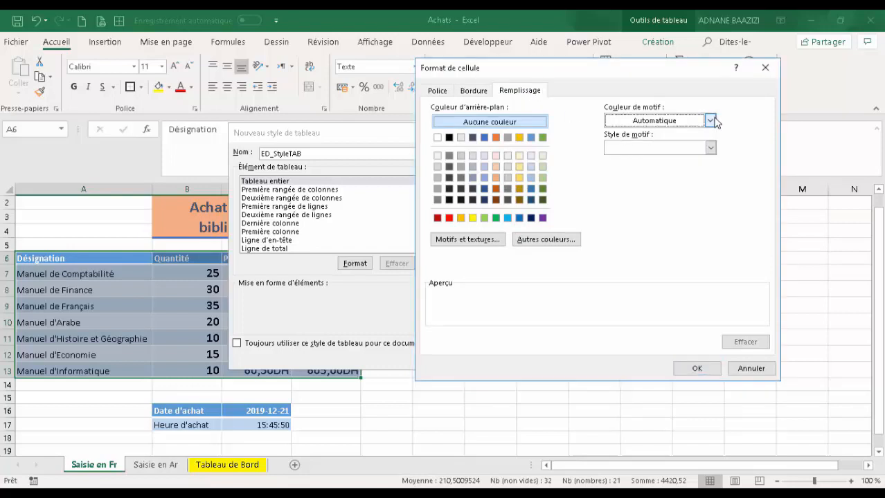
left_click(496, 167)
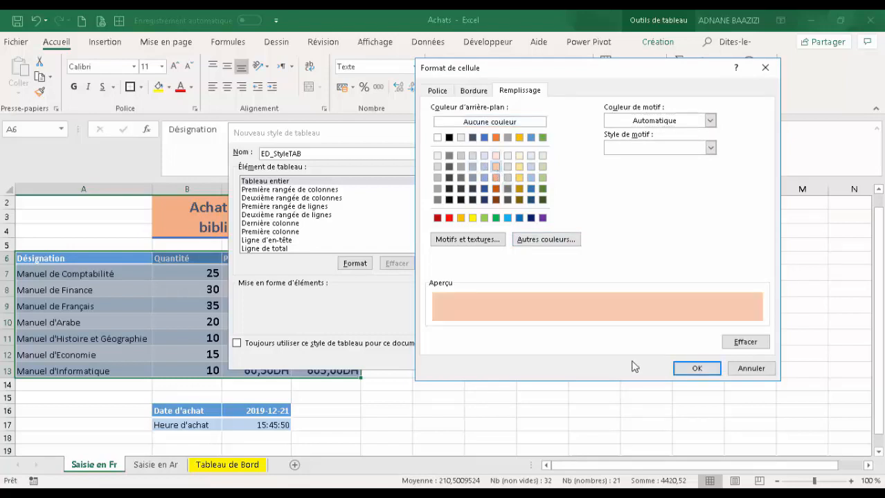
left_click(696, 369)
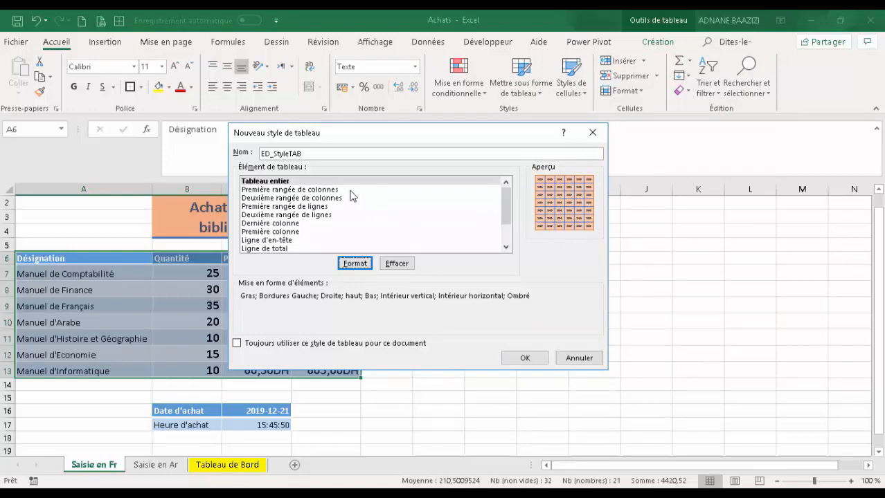
left_click(517, 357)
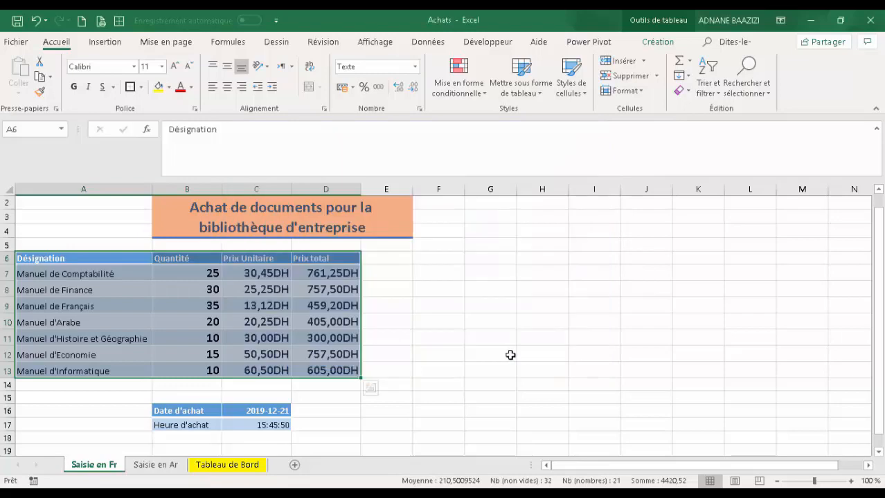
Step: Reselect the purchases table A6:D13 and preview the custom table style ED_StyleTAB on it
left_click(458, 355)
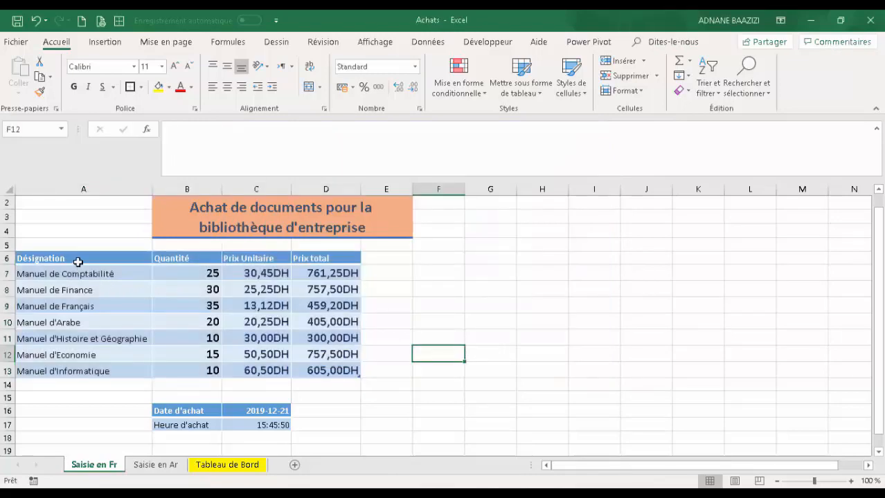
left_click_drag(76, 262, 308, 370)
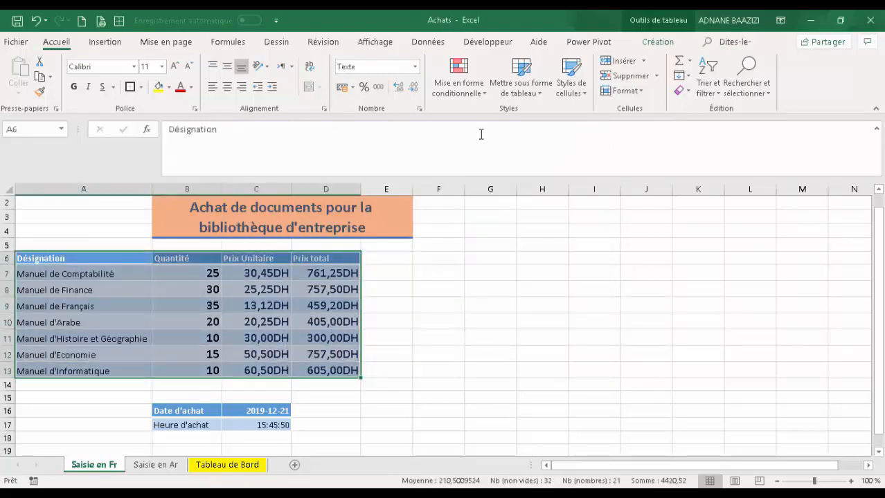
left_click(519, 90)
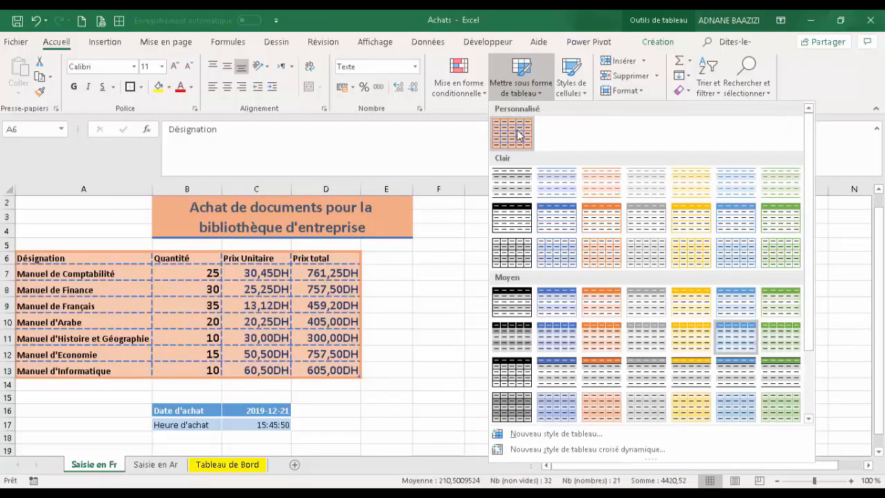